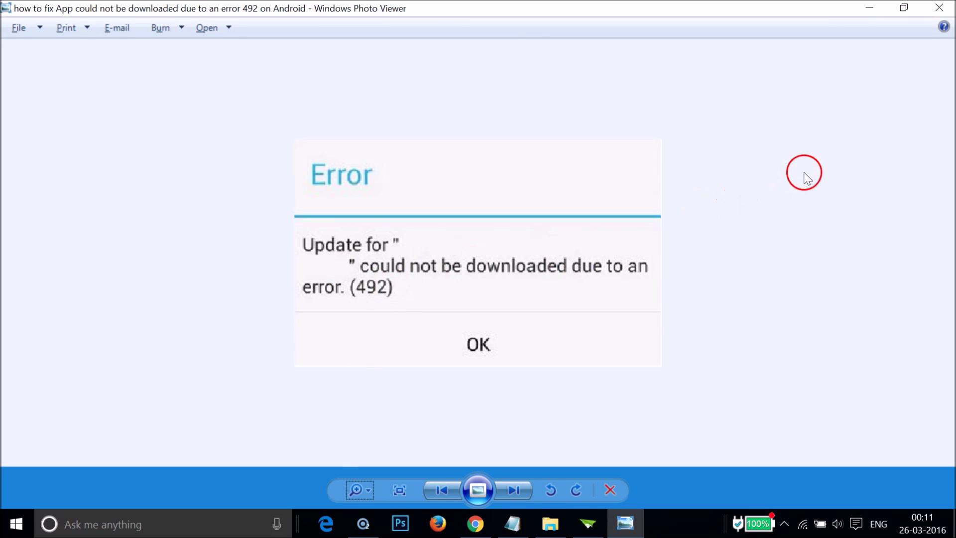
- Minimize the error 492 picture and look over the fix methods listed in the error 492 notes
{"action": "left_click", "coordinate": [869, 8]}
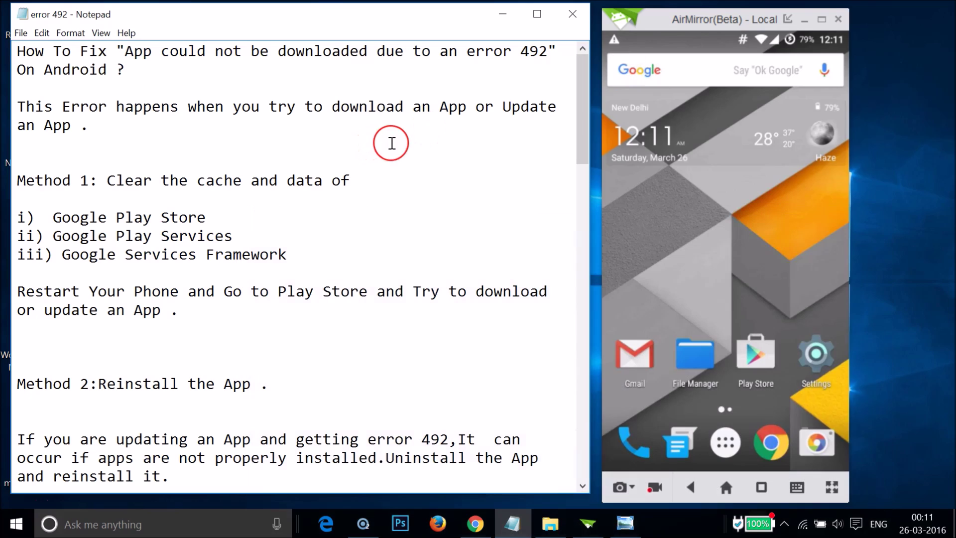
{"action": "scroll", "coordinate": [392, 143], "scroll_direction": "down", "scroll_amount": 20}
{"action": "scroll", "coordinate": [392, 143], "scroll_direction": "up", "scroll_amount": 20}
{"action": "left_click", "coordinate": [213, 149]}
- Open the phone's app management settings and show the list of all apps
{"action": "left_click", "coordinate": [815, 354]}
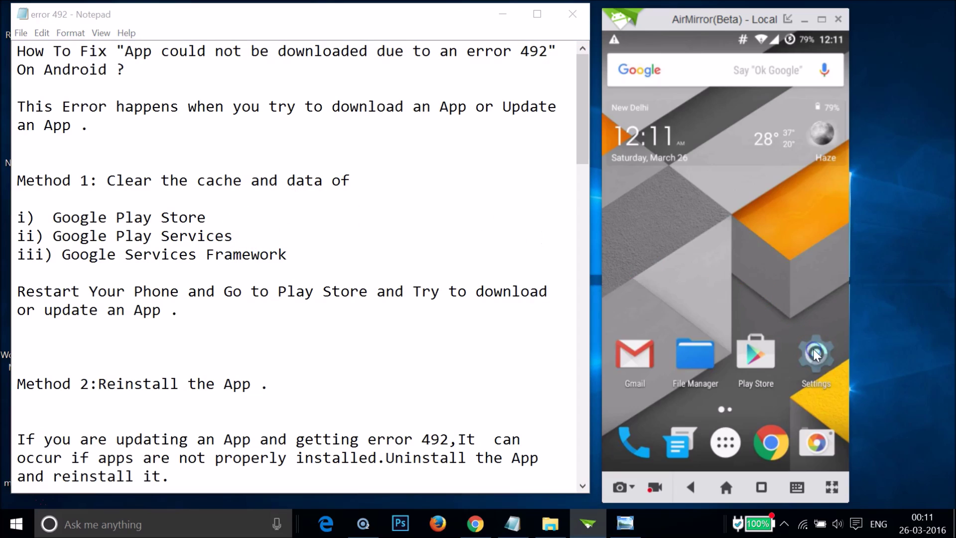
{"action": "scroll", "coordinate": [817, 355], "scroll_direction": "down", "scroll_amount": 5}
{"action": "scroll", "coordinate": [817, 355], "scroll_direction": "down", "scroll_amount": 4}
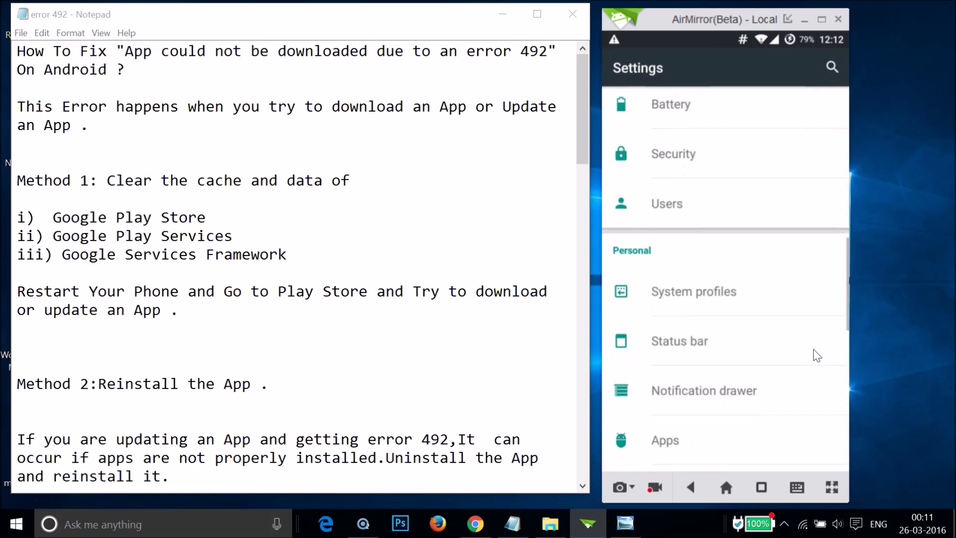
{"action": "scroll", "coordinate": [817, 355], "scroll_direction": "down", "scroll_amount": 4}
{"action": "left_click", "coordinate": [727, 254]}
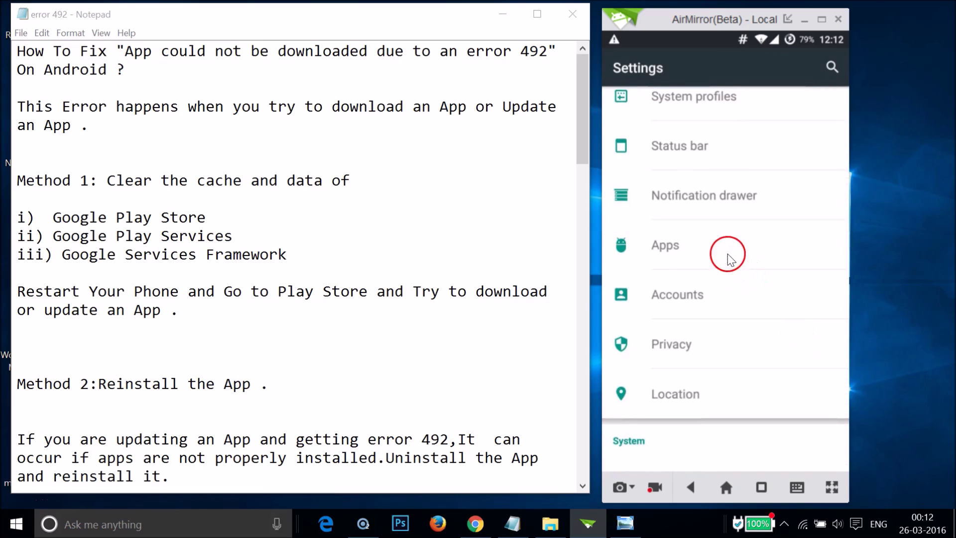
{"action": "left_click_drag", "start_coordinate": [800, 184], "coordinate": [821, 97]}
{"action": "left_click", "coordinate": [822, 96]}
{"action": "left_click", "coordinate": [835, 99]}
{"action": "left_click", "coordinate": [838, 99]}
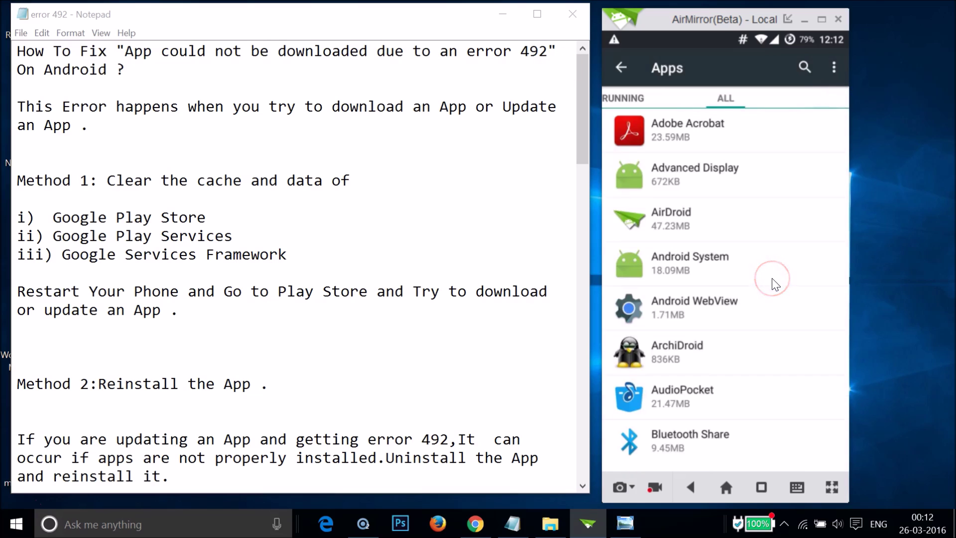
- Clear the data of Google Play Store and return to the list of all apps
{"action": "scroll", "coordinate": [772, 280], "scroll_direction": "down", "scroll_amount": 5}
{"action": "scroll", "coordinate": [772, 280], "scroll_direction": "down", "scroll_amount": 15}
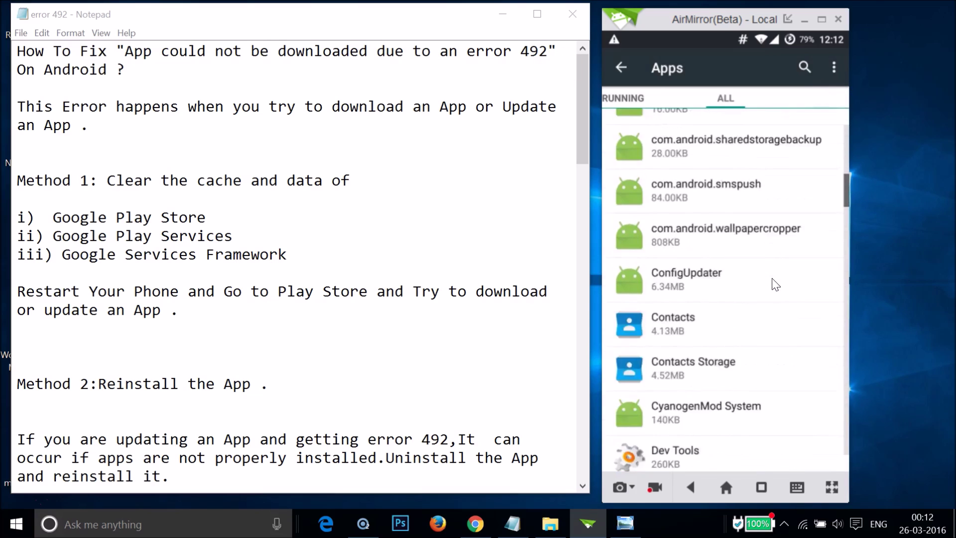
{"action": "scroll", "coordinate": [775, 285], "scroll_direction": "down", "scroll_amount": 15}
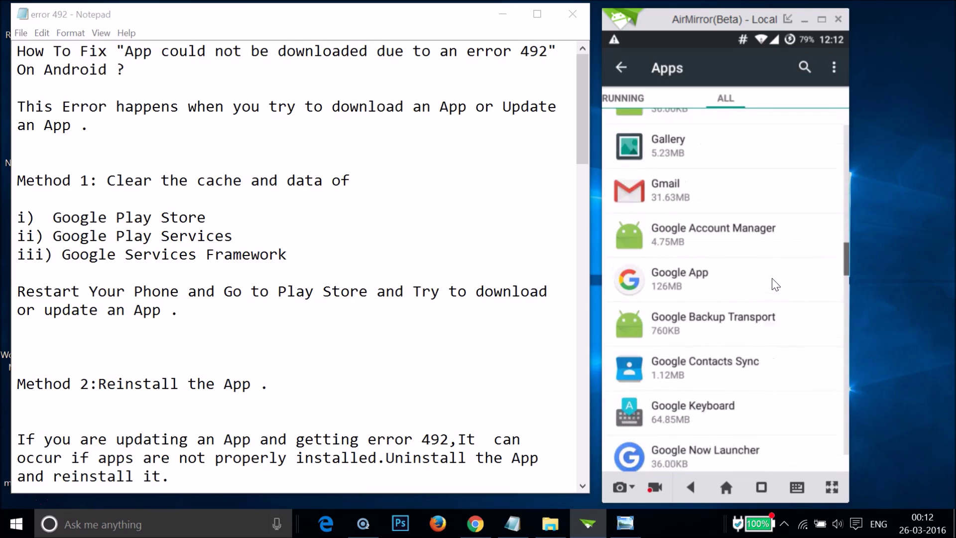
{"action": "scroll", "coordinate": [775, 284], "scroll_direction": "down", "scroll_amount": 8}
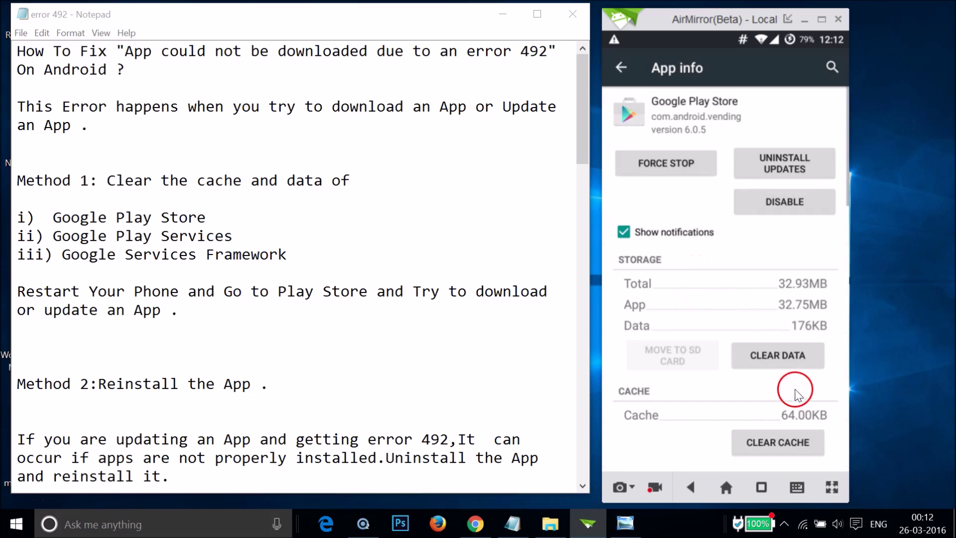
{"action": "left_click", "coordinate": [761, 363]}
{"action": "left_click", "coordinate": [799, 301]}
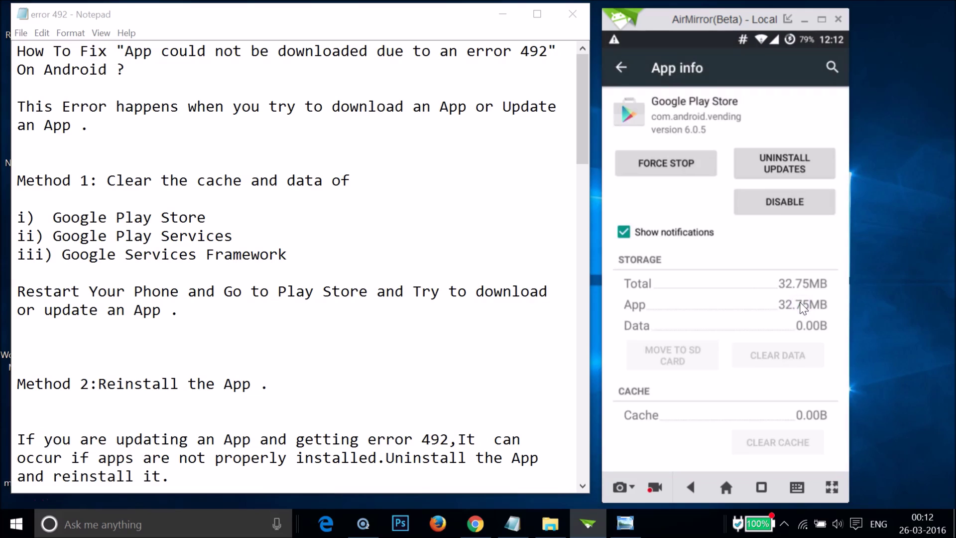
{"action": "left_click", "coordinate": [620, 68]}
- Clear all data of Google Play services through its storage management and return to the app list
{"action": "left_click", "coordinate": [672, 235]}
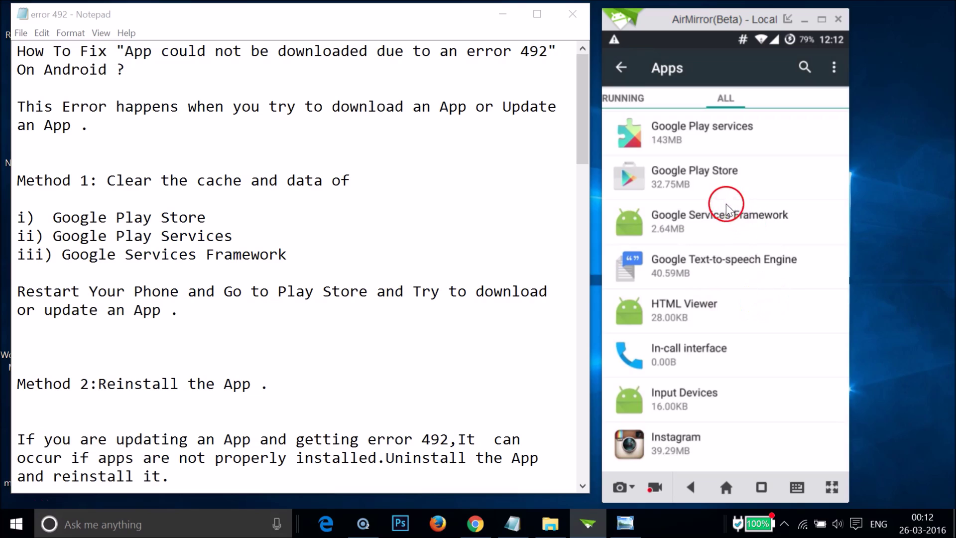
{"action": "left_click", "coordinate": [723, 143]}
{"action": "left_click", "coordinate": [787, 355]}
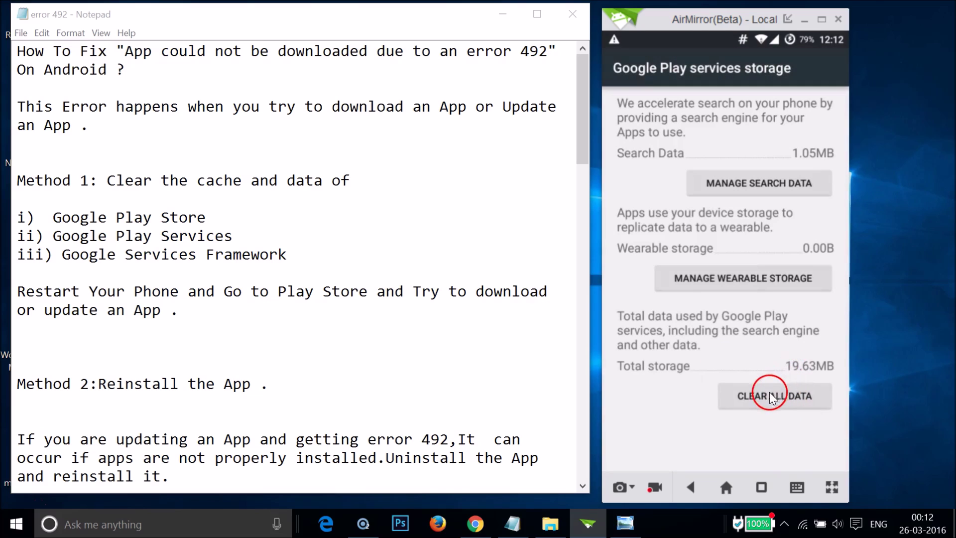
{"action": "left_click", "coordinate": [772, 397]}
{"action": "left_click", "coordinate": [799, 303]}
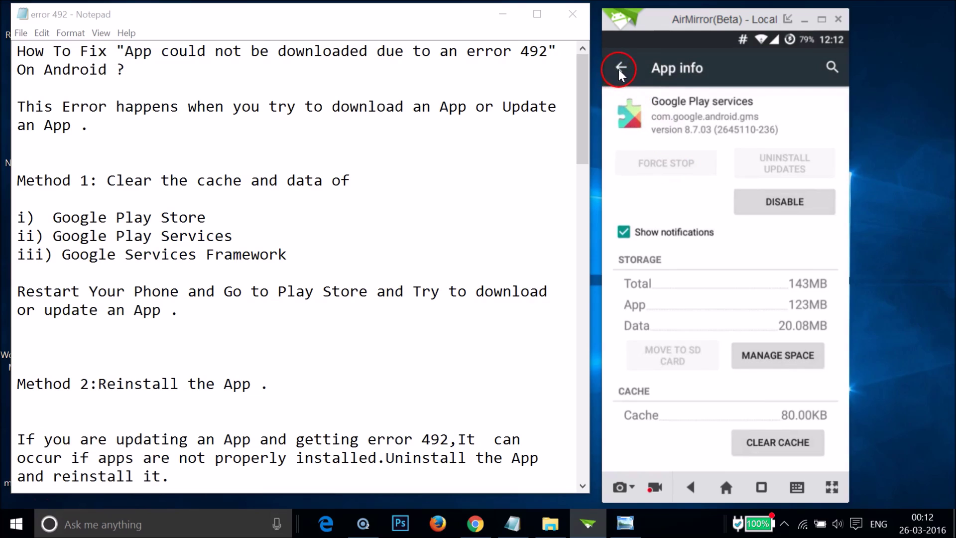
{"action": "left_click", "coordinate": [620, 68]}
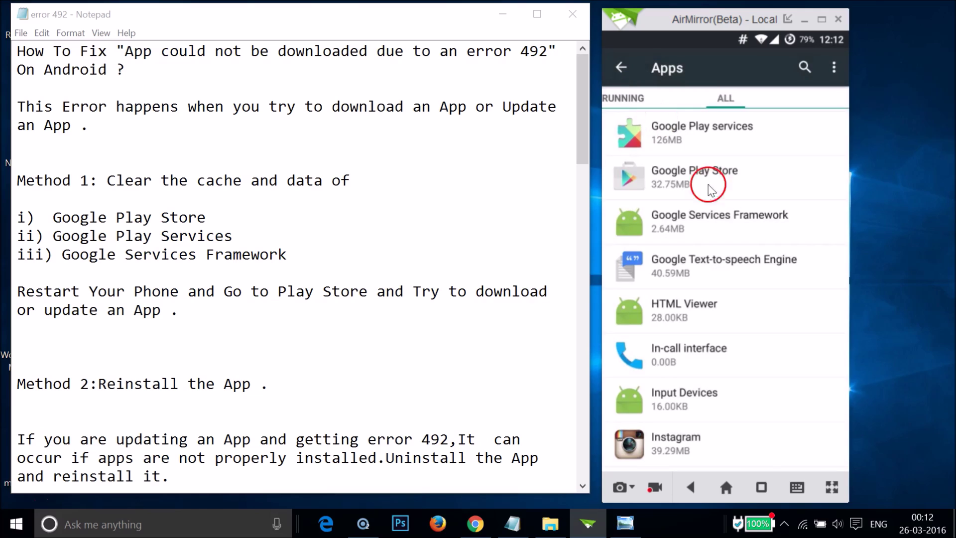
- Clear the data of Google Services Framework and return to the phone's home screen
{"action": "left_click", "coordinate": [740, 217]}
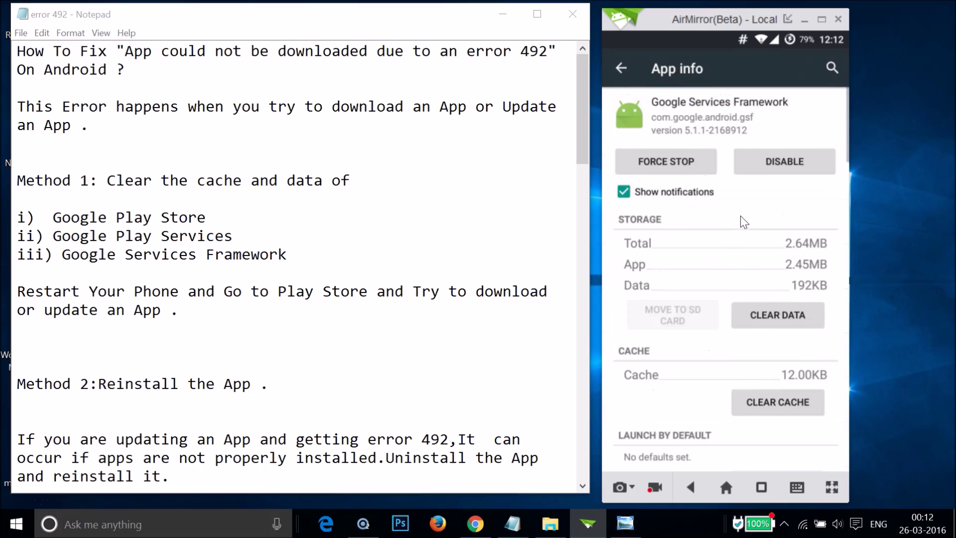
{"action": "left_click", "coordinate": [765, 319]}
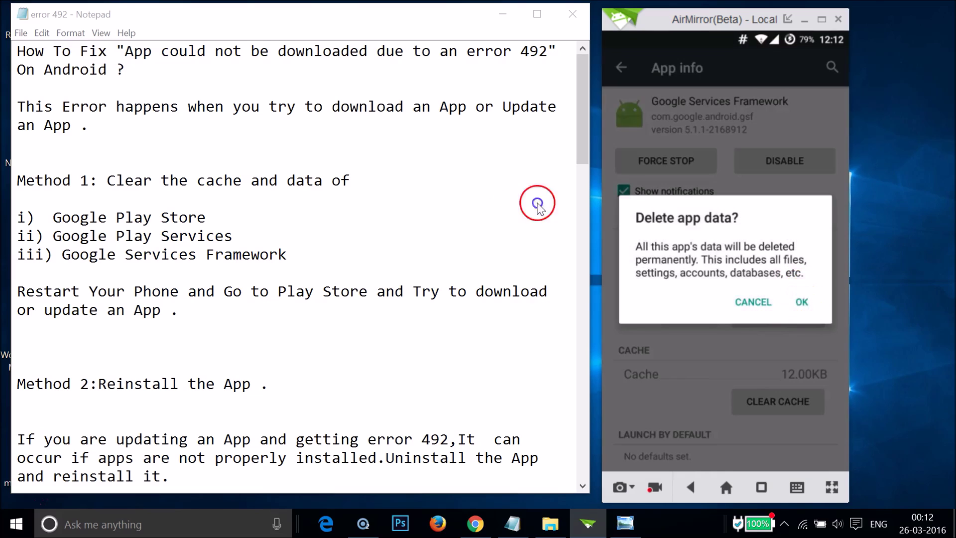
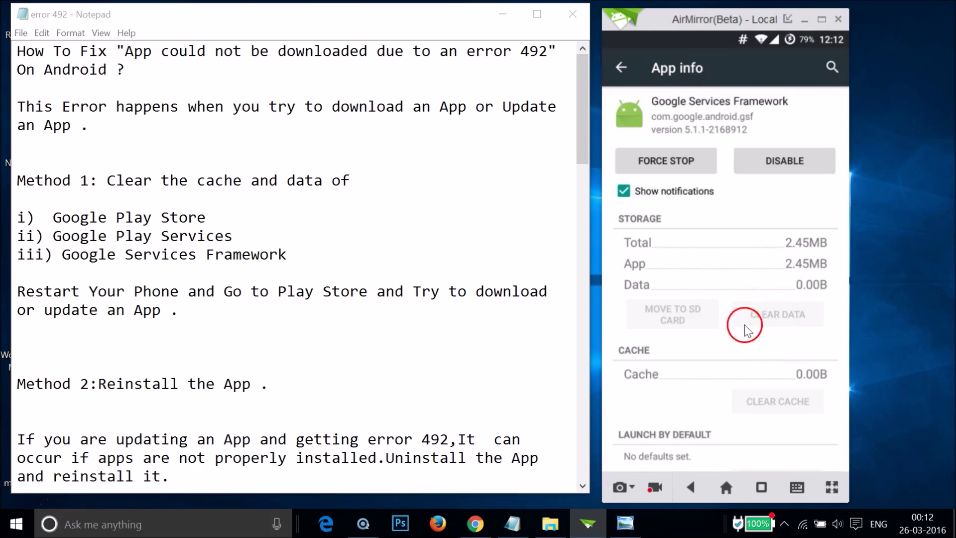
{"action": "left_click", "coordinate": [626, 72]}
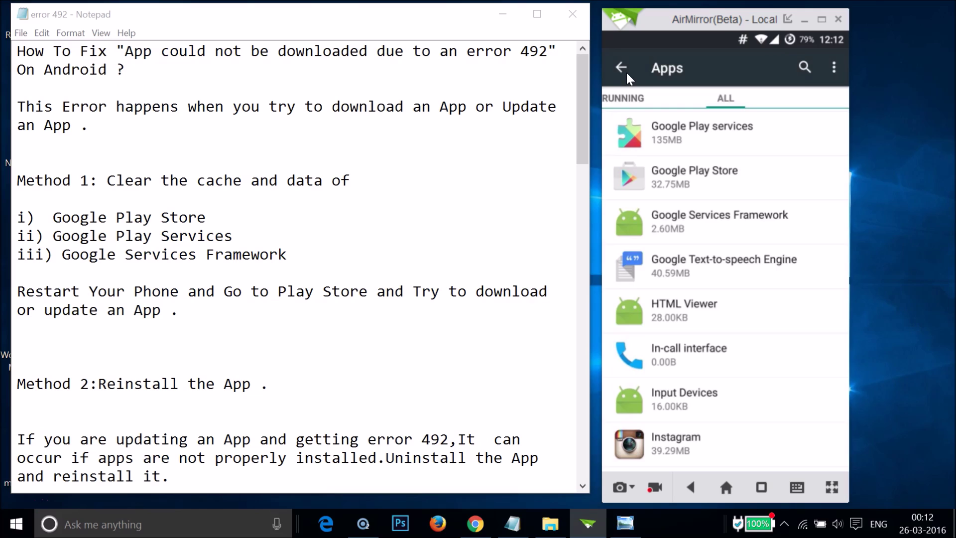
{"action": "left_click", "coordinate": [626, 73]}
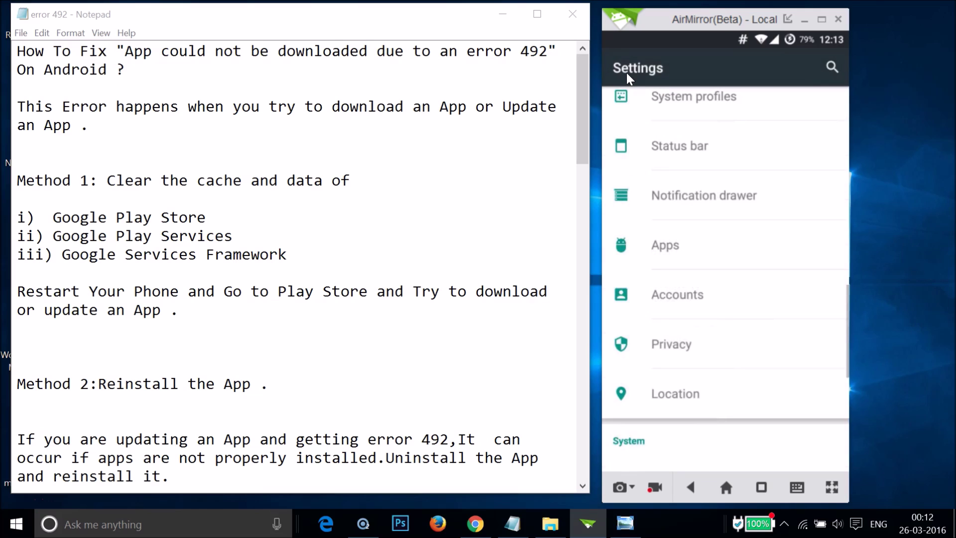
{"action": "left_click", "coordinate": [626, 72]}
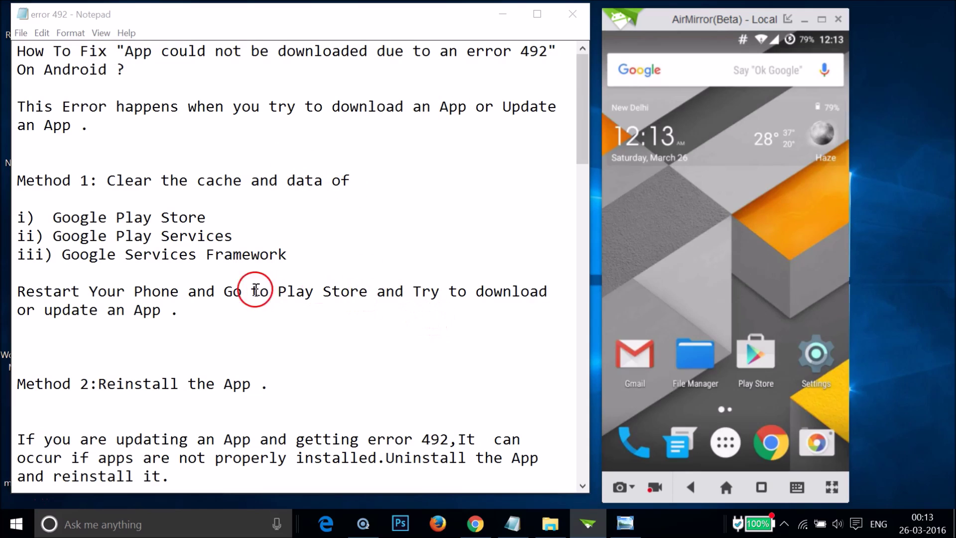
- Read the restart advice and Method 2 about reinstalling the app in the error 492 notes
{"action": "left_click", "coordinate": [215, 316]}
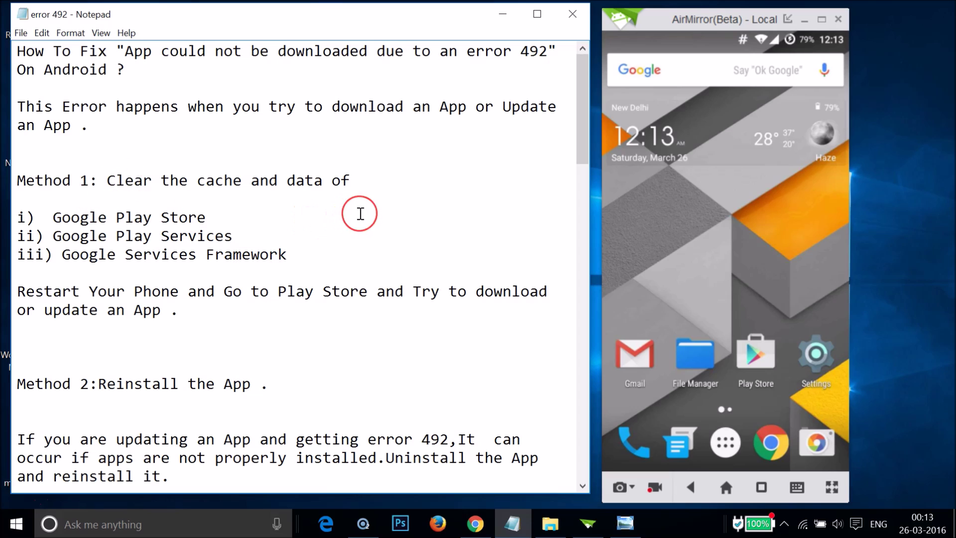
{"action": "scroll", "coordinate": [360, 214], "scroll_direction": "down", "scroll_amount": 1}
{"action": "scroll", "coordinate": [360, 213], "scroll_direction": "down", "scroll_amount": 3}
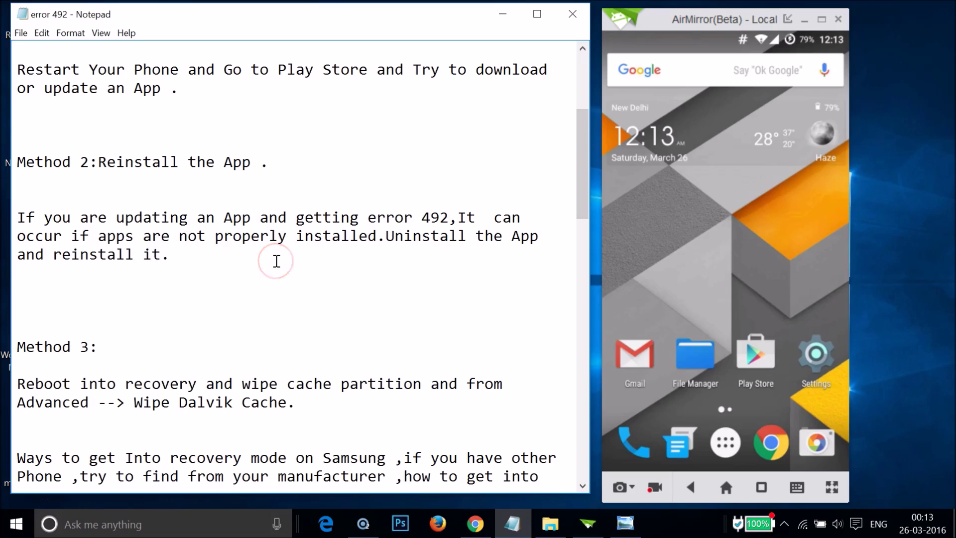
- Reopen the phone's app management settings and switch to the list of all apps
{"action": "left_click", "coordinate": [813, 354]}
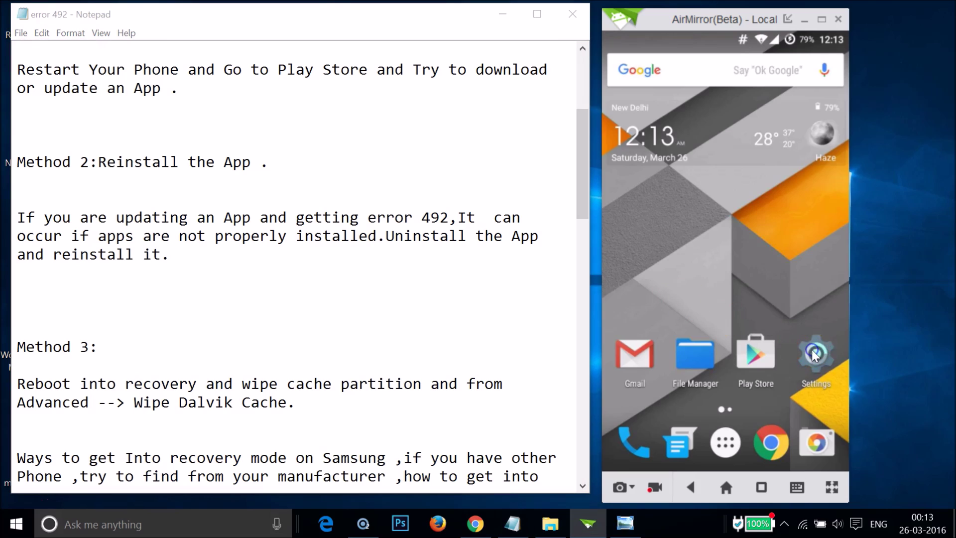
{"action": "scroll", "coordinate": [683, 354], "scroll_direction": "down", "scroll_amount": 10}
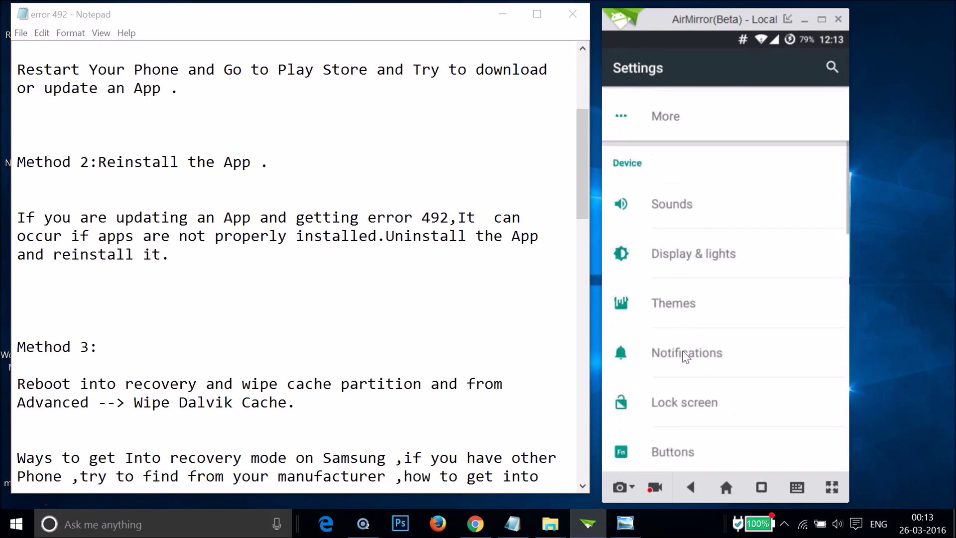
{"action": "scroll", "coordinate": [686, 357], "scroll_direction": "down", "scroll_amount": 3}
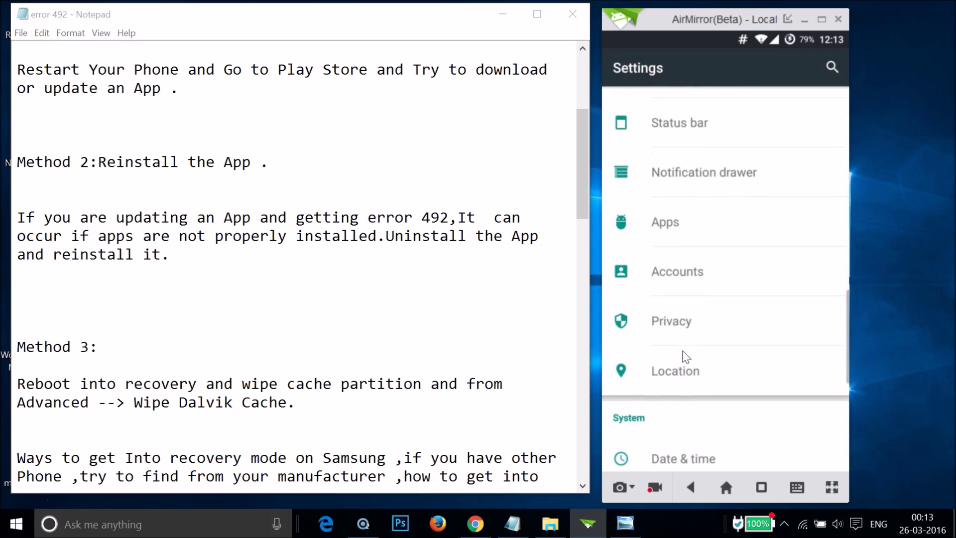
{"action": "left_click", "coordinate": [703, 238]}
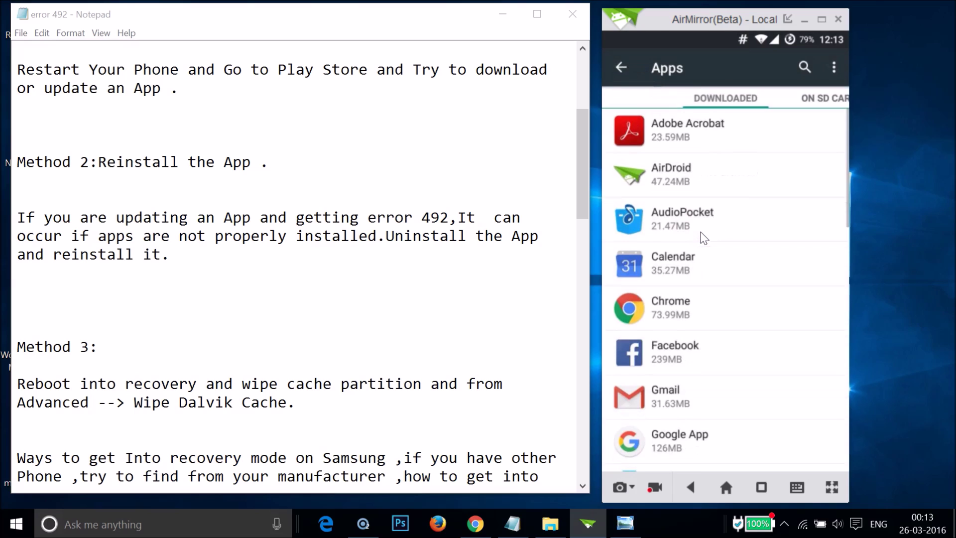
{"action": "left_click", "coordinate": [813, 99]}
{"action": "left_click", "coordinate": [836, 102]}
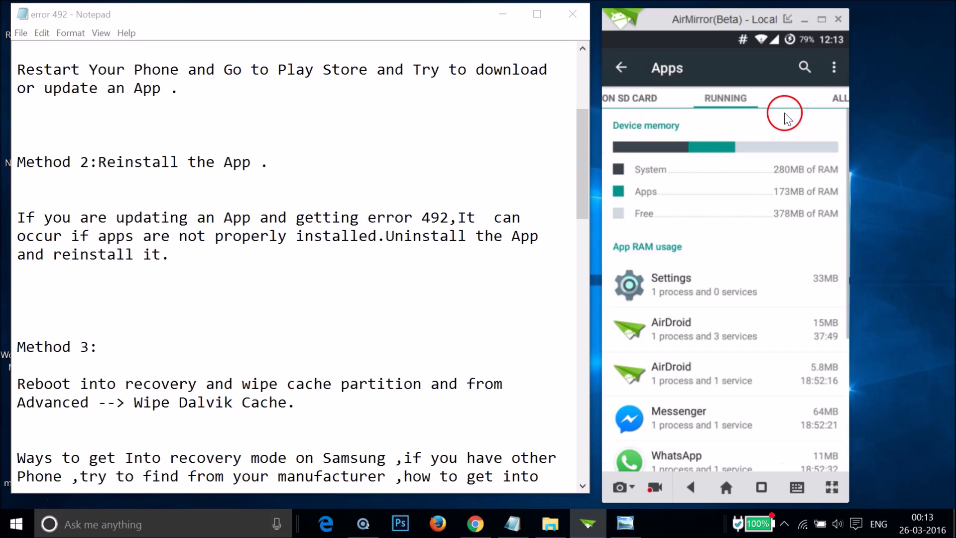
{"action": "left_click", "coordinate": [837, 100]}
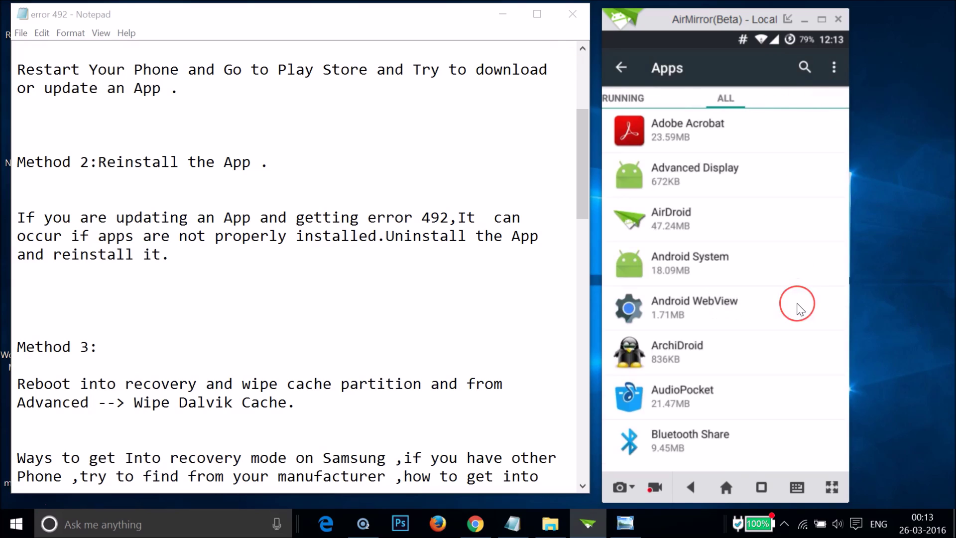
- Browse the list of all apps and open the Adobe Acrobat entry as an example of an app to reinstall
{"action": "scroll", "coordinate": [800, 310], "scroll_direction": "down", "scroll_amount": 15}
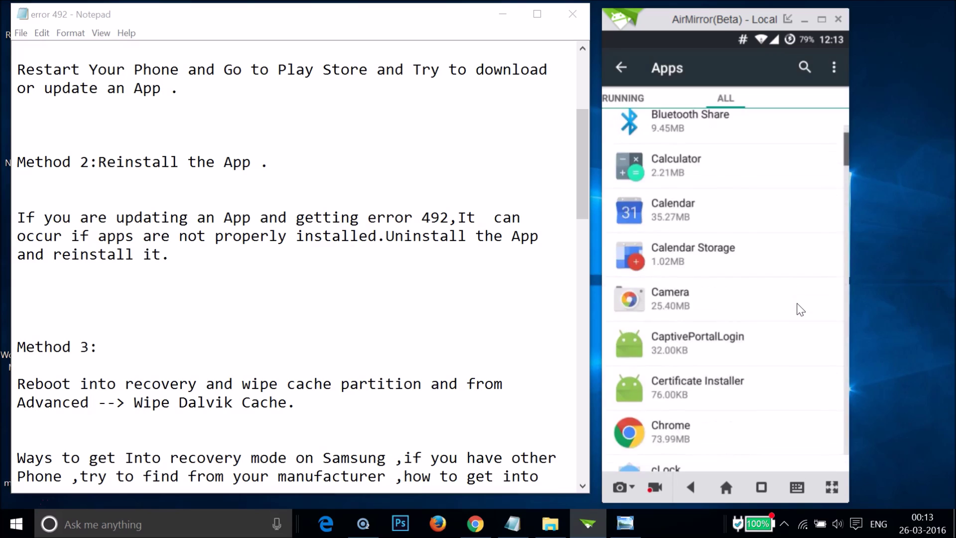
{"action": "scroll", "coordinate": [799, 309], "scroll_direction": "up", "scroll_amount": 15}
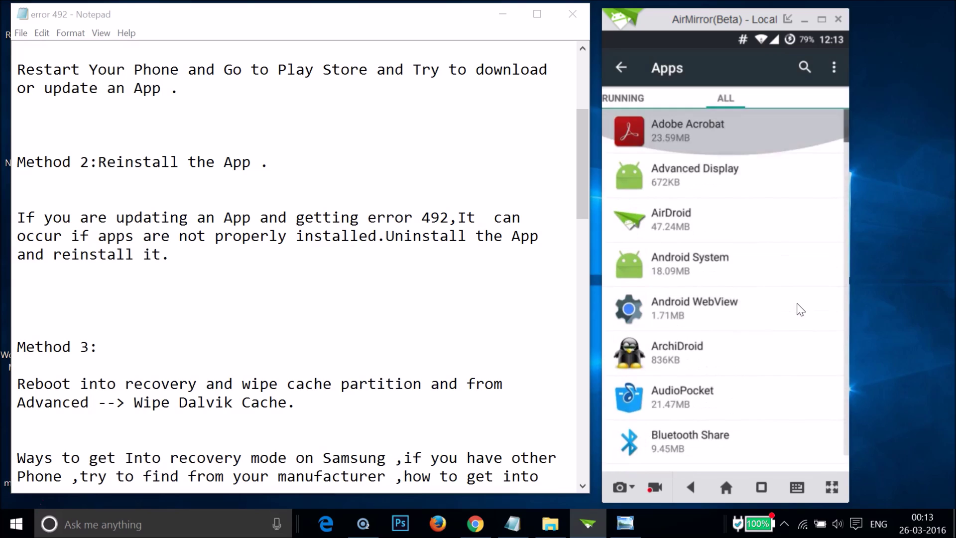
{"action": "left_click", "coordinate": [744, 140]}
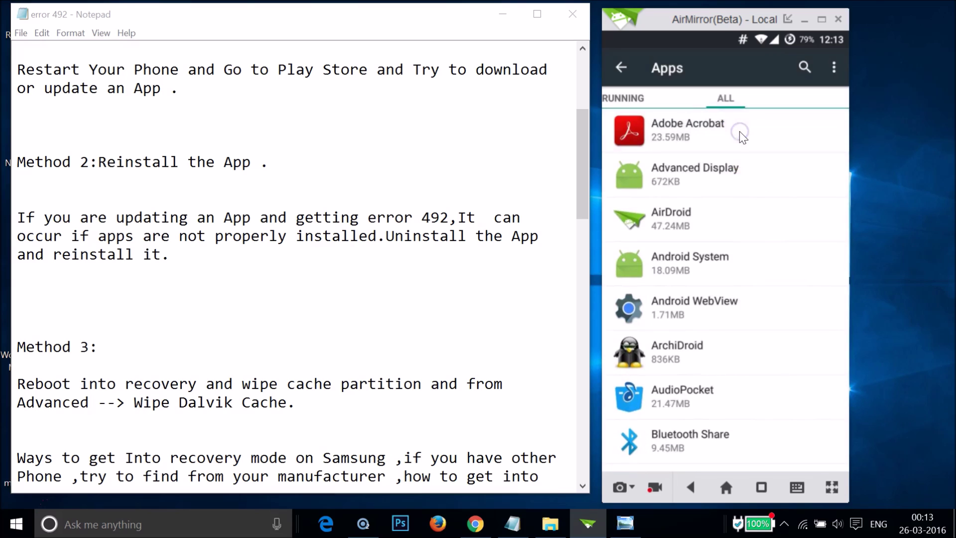
{"action": "left_click", "coordinate": [774, 191]}
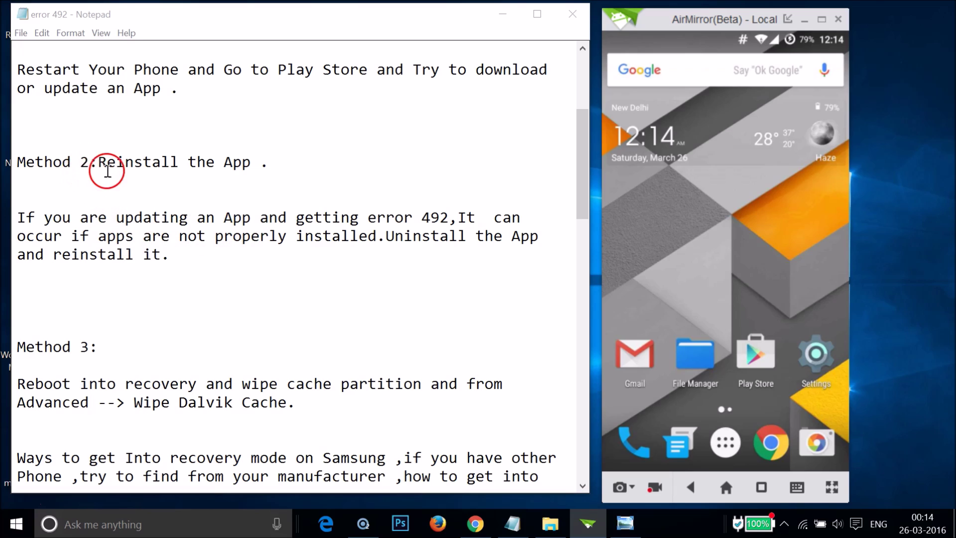
- Read Method 3 in the error 492 notes about entering recovery mode on Samsung phones and wiping the cache partition
{"action": "left_click", "coordinate": [313, 205]}
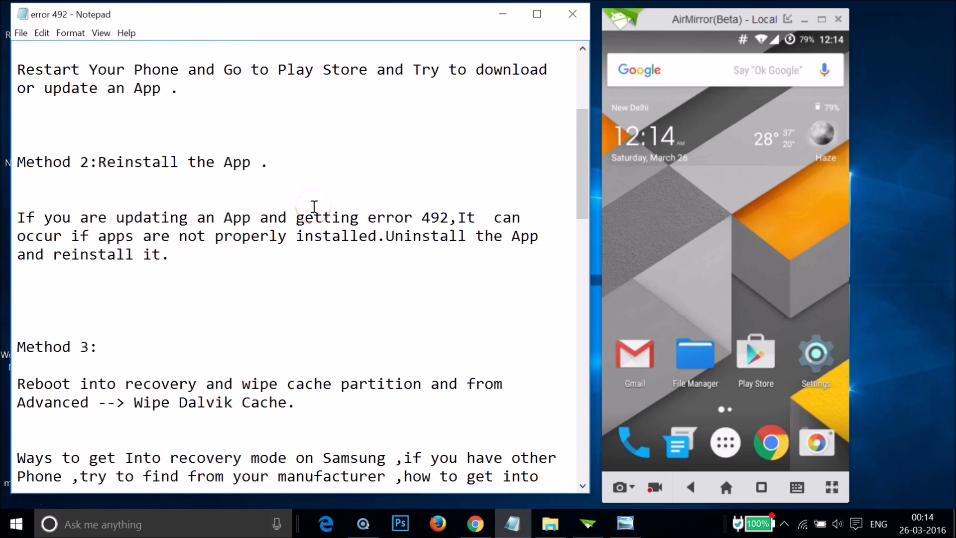
{"action": "scroll", "coordinate": [313, 205], "scroll_direction": "down", "scroll_amount": 3}
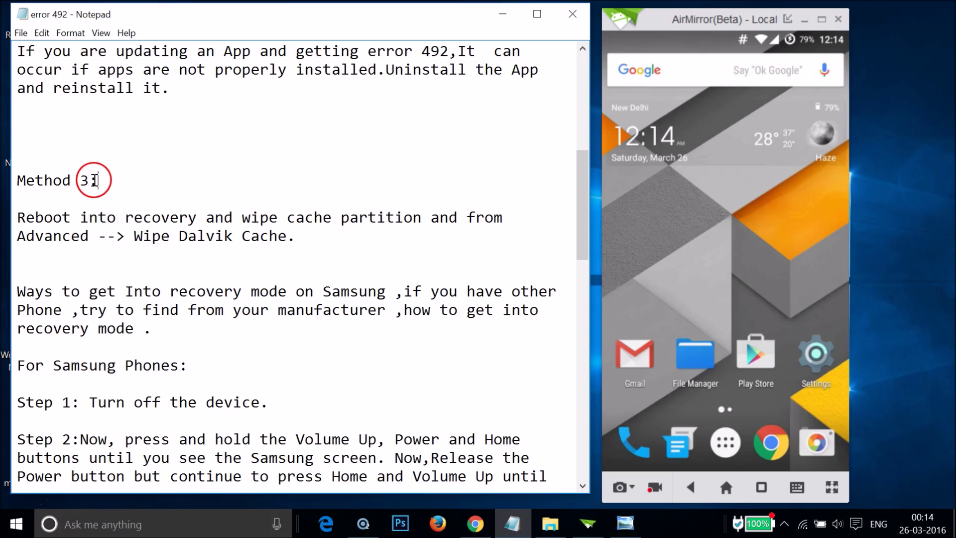
{"action": "scroll", "coordinate": [256, 192], "scroll_direction": "down", "scroll_amount": 1}
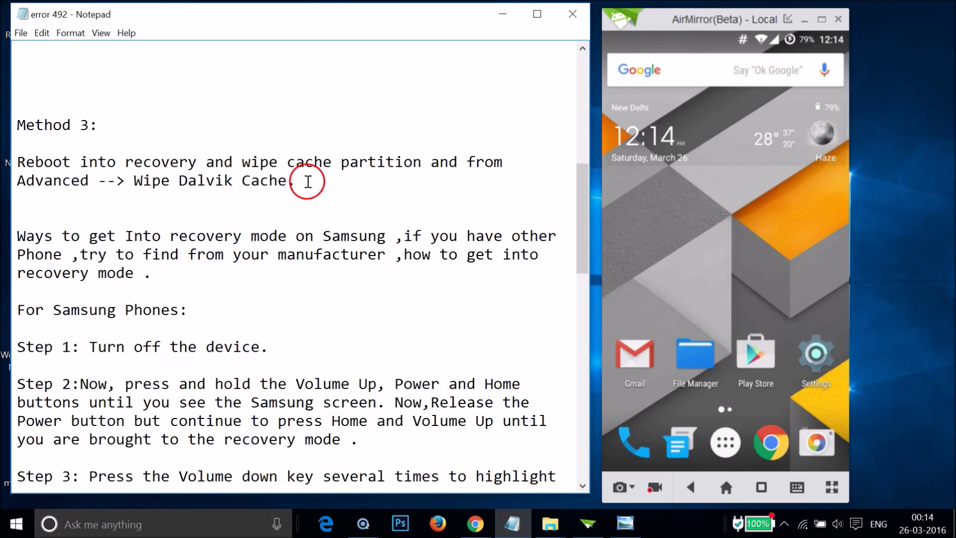
{"action": "scroll", "coordinate": [253, 241], "scroll_direction": "down", "scroll_amount": 1}
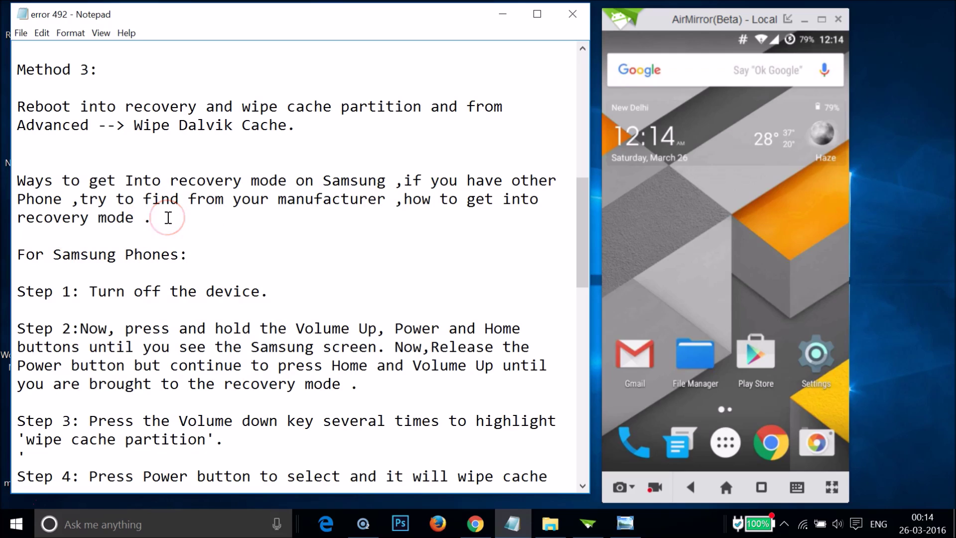
{"action": "left_click", "coordinate": [268, 208]}
{"action": "scroll", "coordinate": [268, 208], "scroll_direction": "down", "scroll_amount": 1}
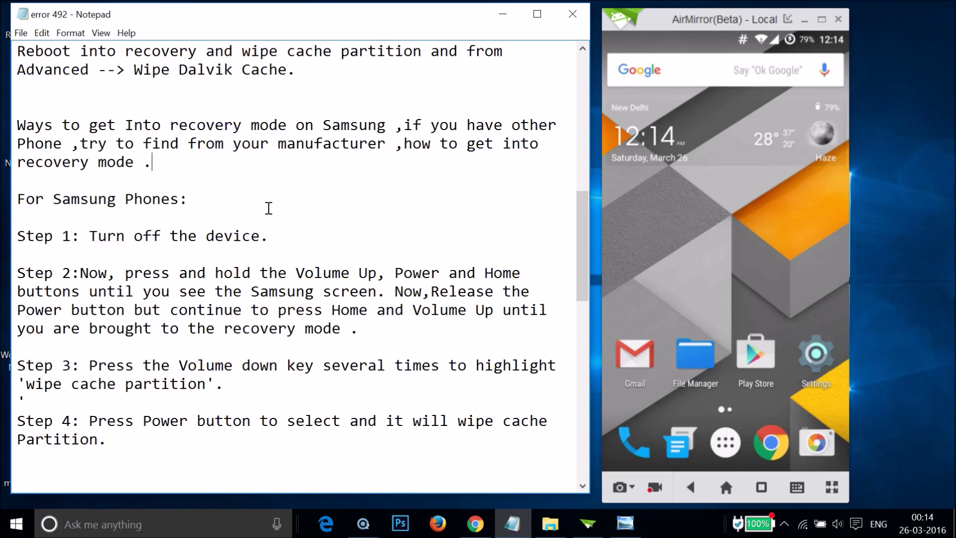
{"action": "scroll", "coordinate": [268, 208], "scroll_direction": "down", "scroll_amount": 1}
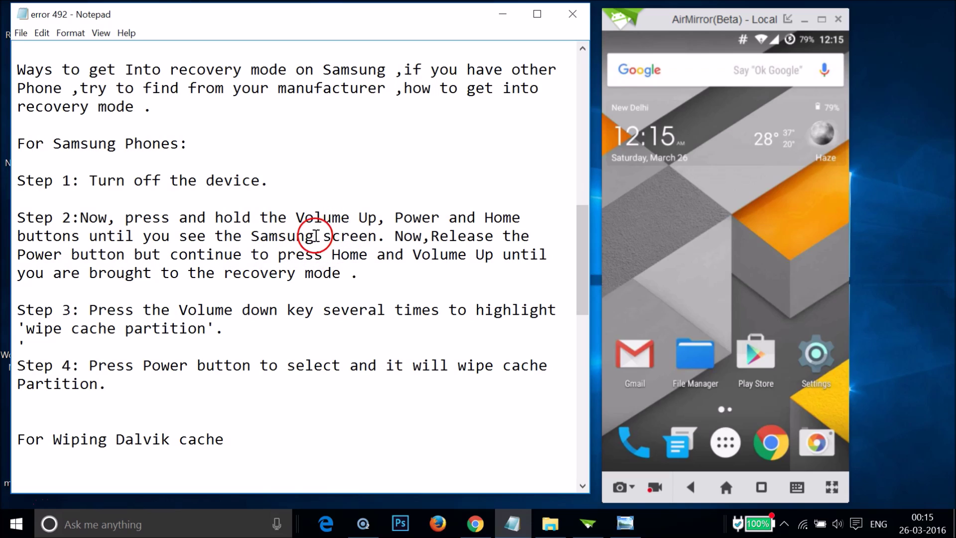
{"action": "scroll", "coordinate": [314, 236], "scroll_direction": "down", "scroll_amount": 1}
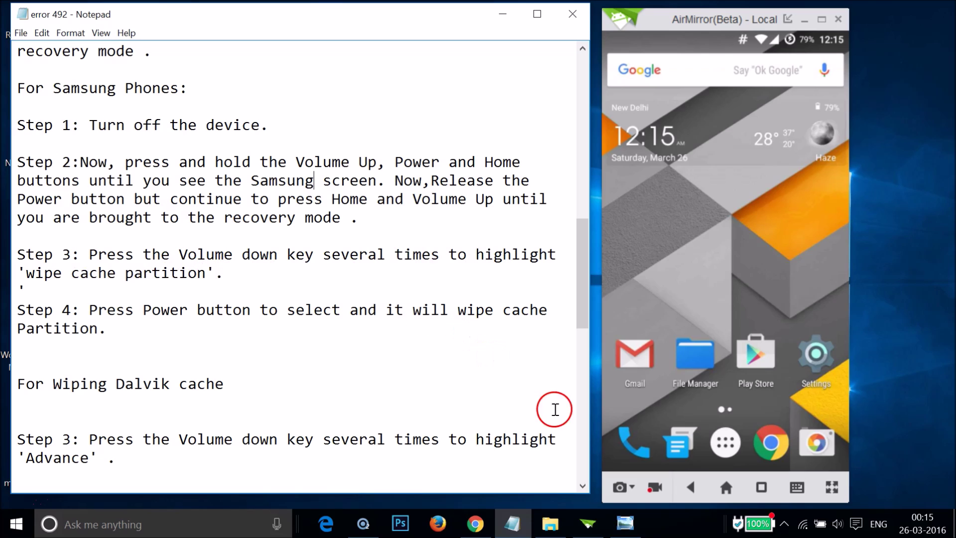
- Open the "wipe cache partition" picture from the error 492 folder, enlarge it to examine the recovery menu, and close it
{"action": "left_click", "coordinate": [553, 532]}
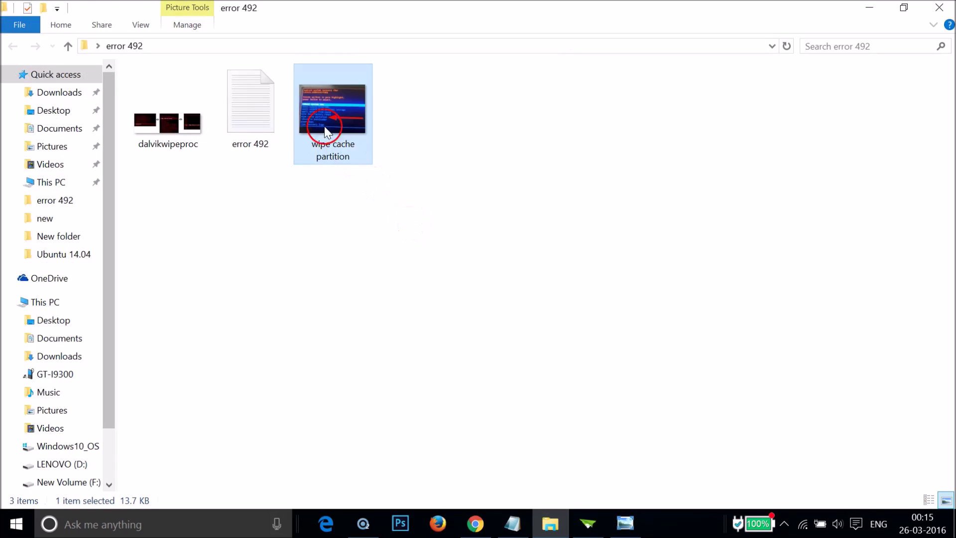
{"action": "double_click", "coordinate": [321, 121]}
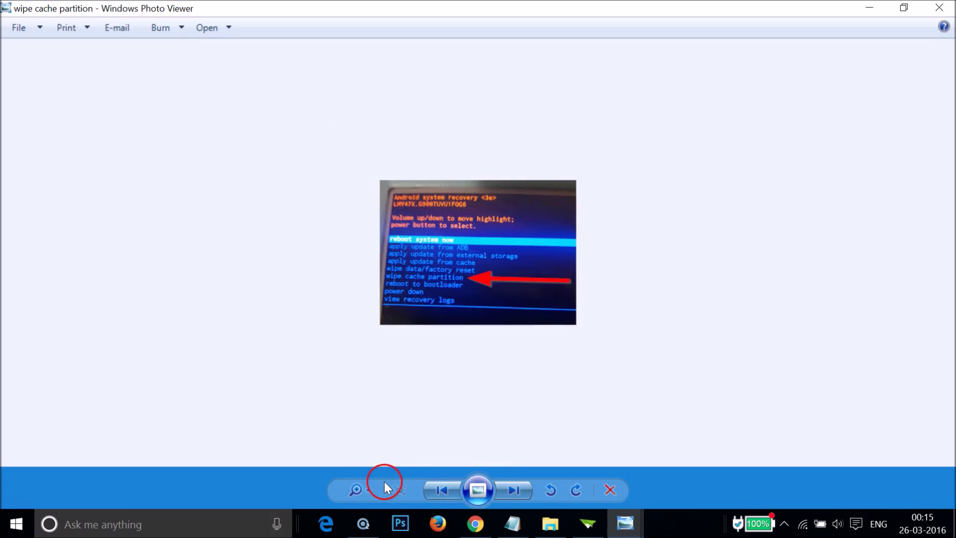
{"action": "left_click", "coordinate": [370, 483]}
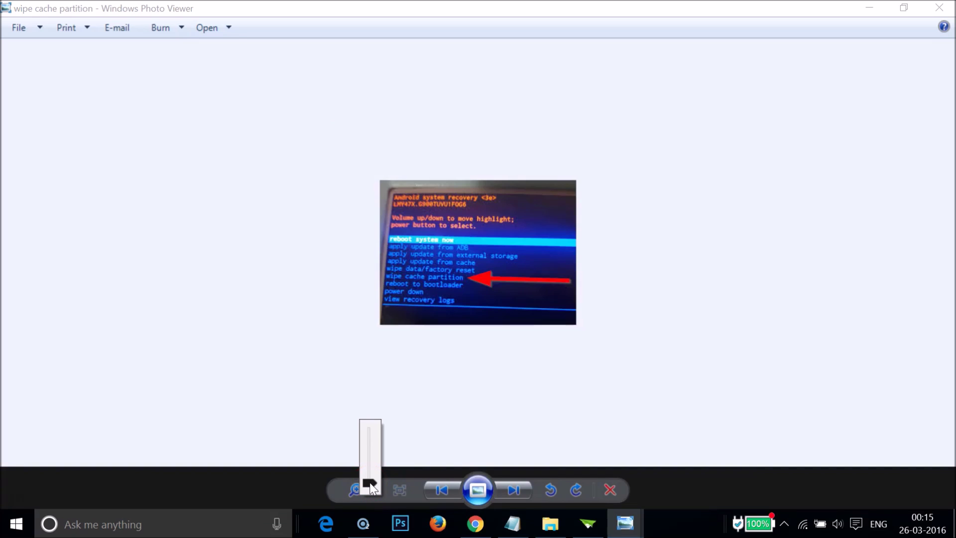
{"action": "left_click_drag", "start_coordinate": [369, 483], "coordinate": [370, 464]}
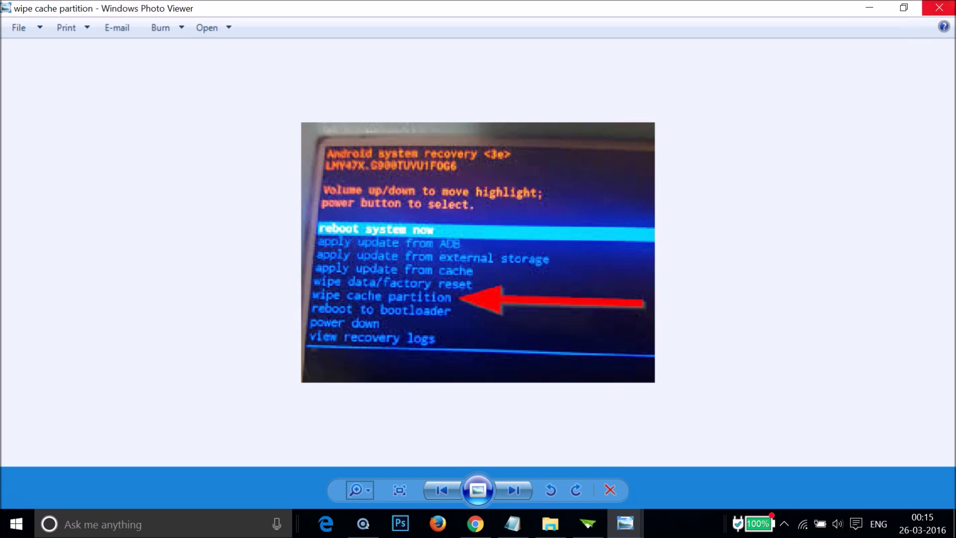
{"action": "key", "text": "alt+F4"}
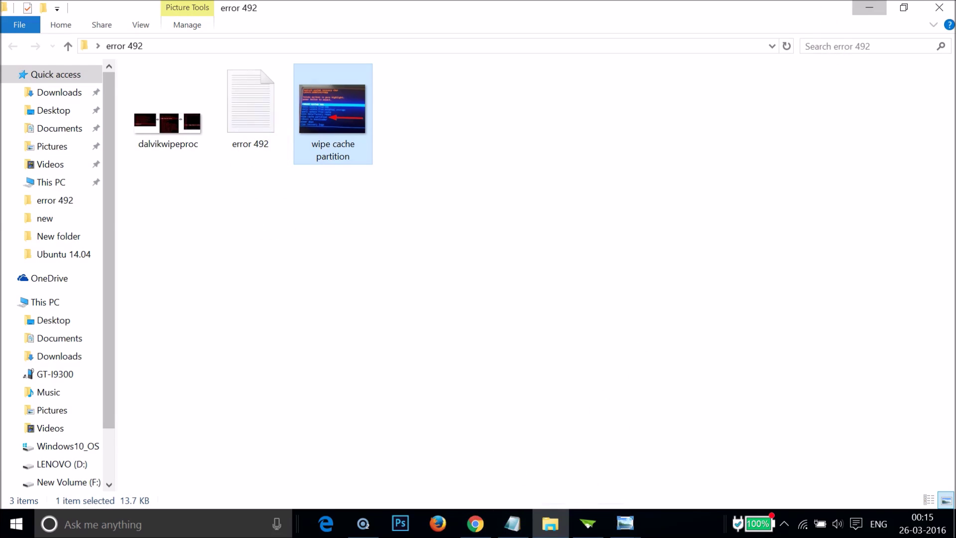
- Return to the error 492 notes and read the steps for wiping the Dalvik cache
{"action": "left_click", "coordinate": [511, 522]}
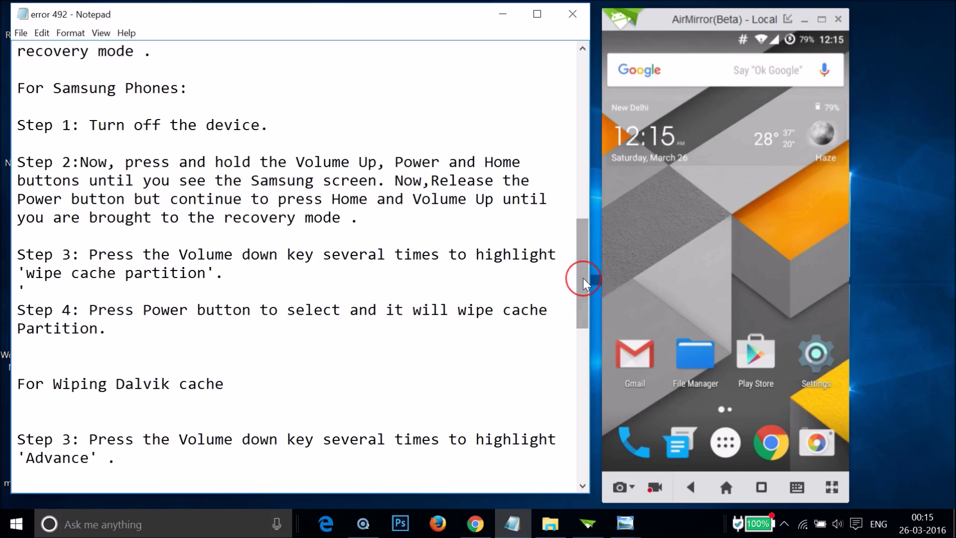
{"action": "left_click_drag", "start_coordinate": [584, 278], "coordinate": [578, 338]}
{"action": "left_click", "coordinate": [372, 99]}
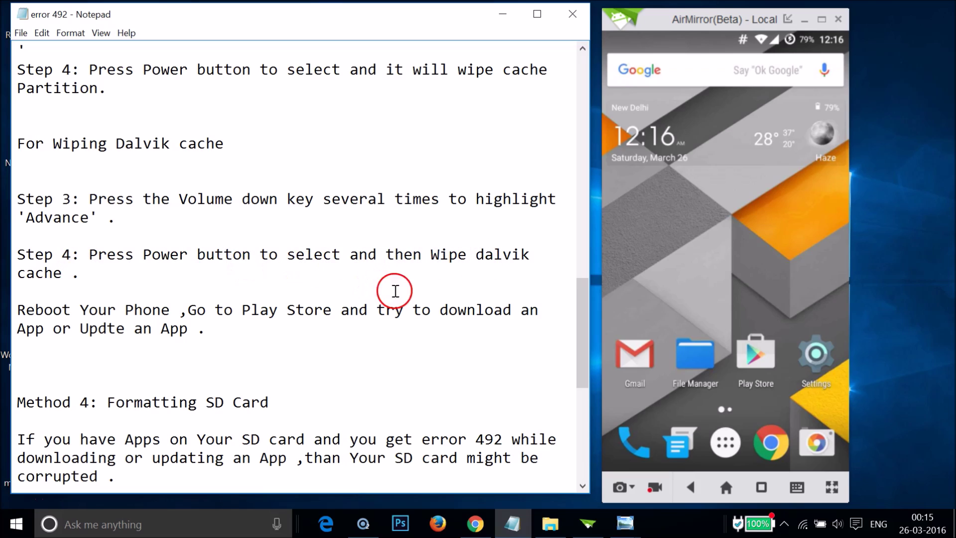
- View the "dalvikwipeproc" picture enlarged to examine the Dalvik cache wiping sequence, and put the picture and folder windows away
{"action": "left_click", "coordinate": [548, 522]}
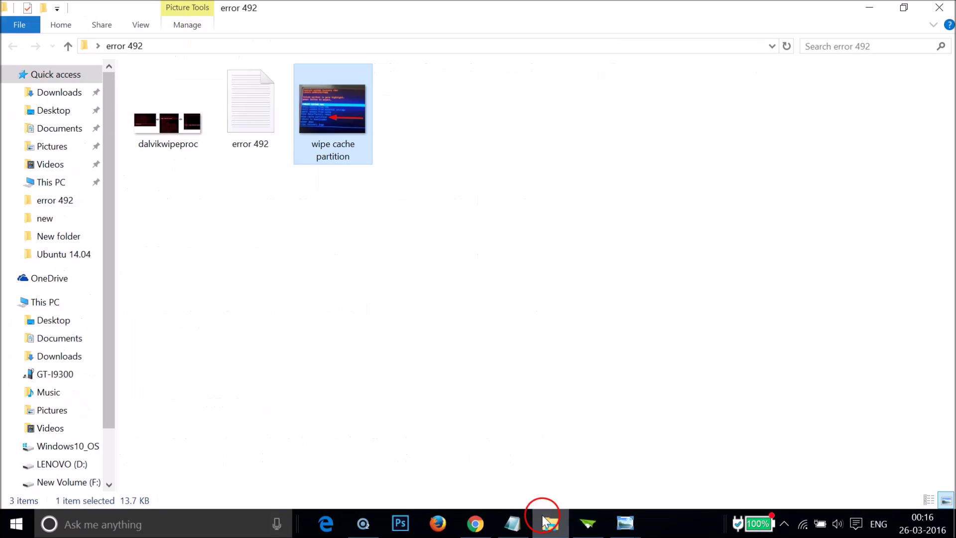
{"action": "double_click", "coordinate": [161, 131]}
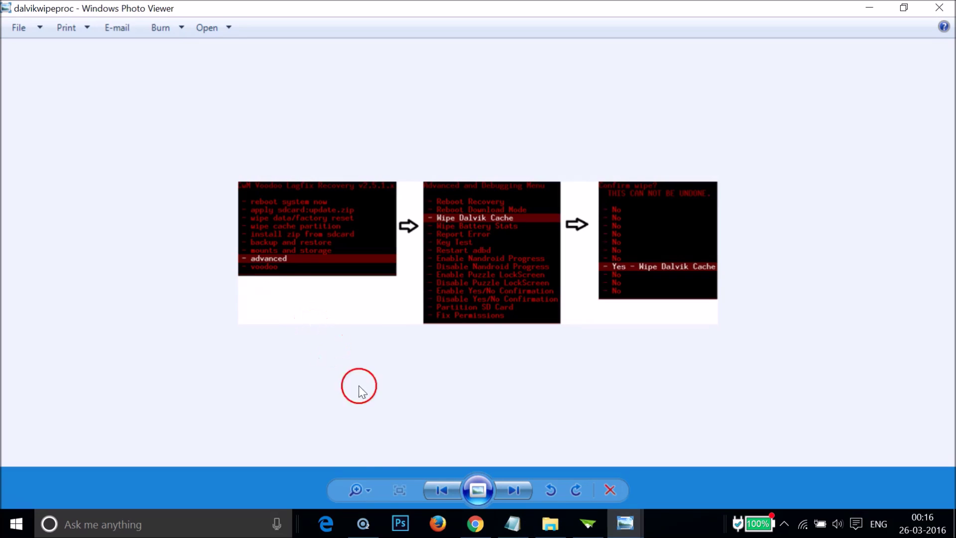
{"action": "left_click", "coordinate": [369, 490]}
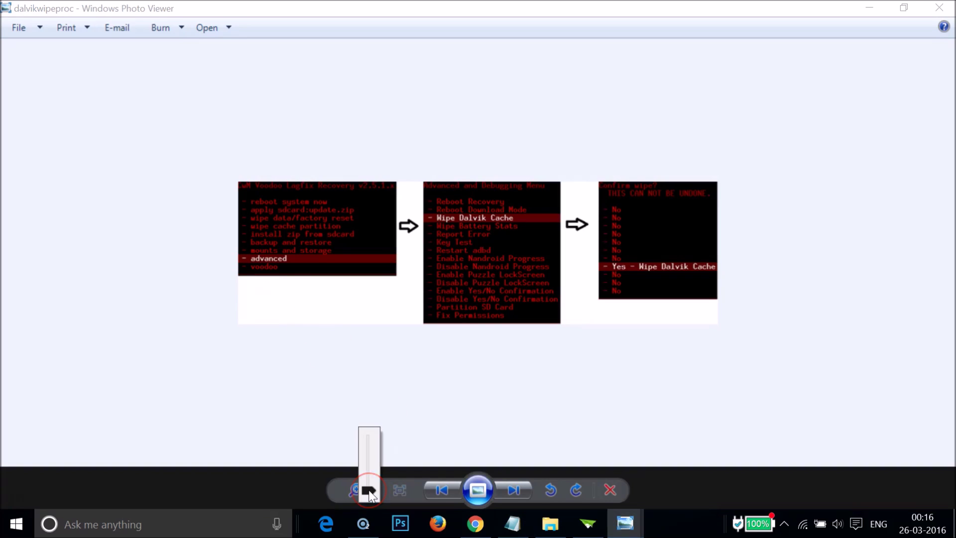
{"action": "left_click_drag", "start_coordinate": [369, 491], "coordinate": [369, 474]}
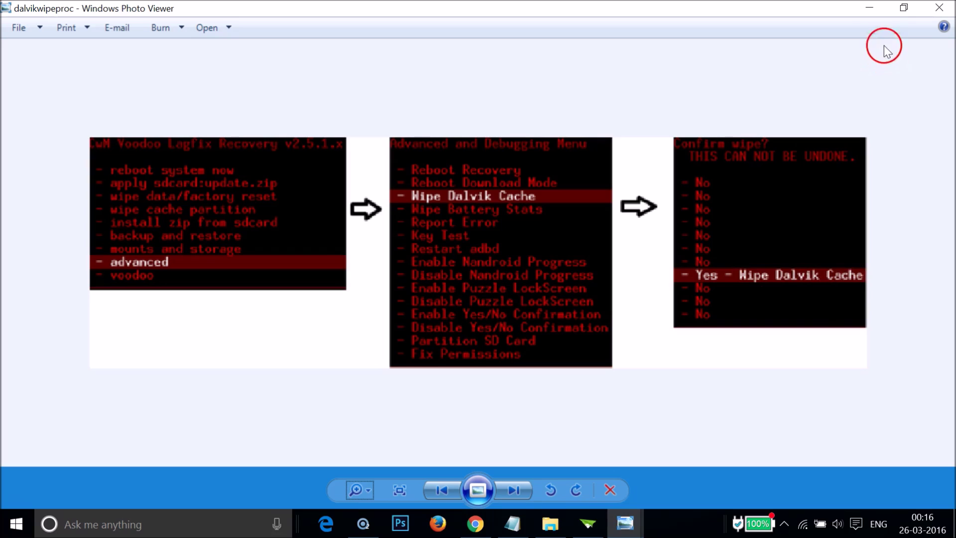
{"action": "left_click", "coordinate": [874, 14]}
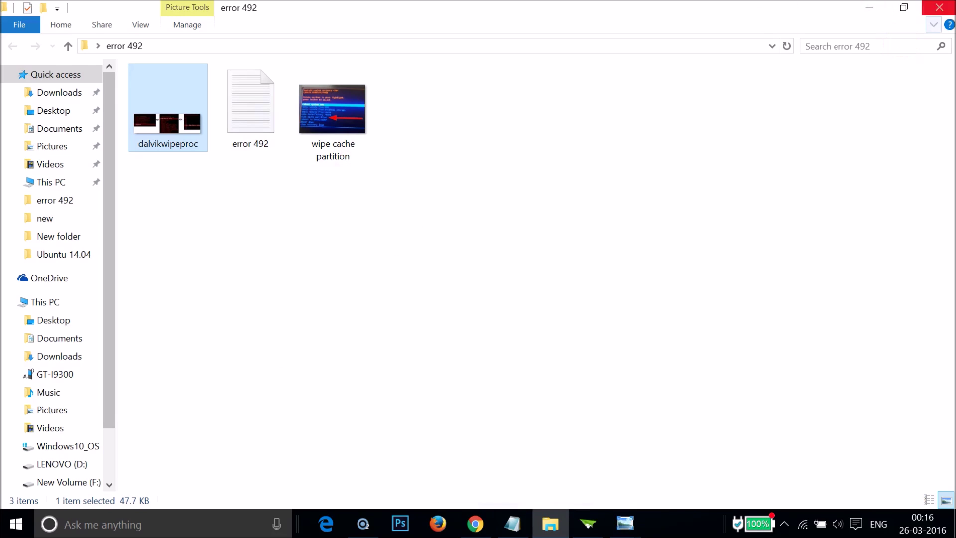
{"action": "left_click", "coordinate": [869, 7]}
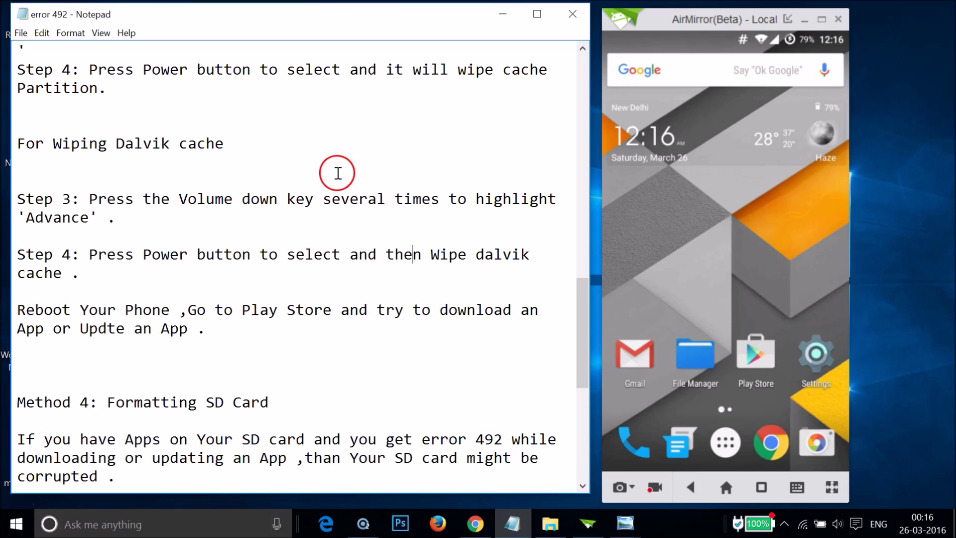
- Read Method 4 about formatting the SD card and Method 5 about a factory reset in the notes
{"action": "left_click", "coordinate": [281, 162]}
{"action": "scroll", "coordinate": [370, 218], "scroll_direction": "down", "scroll_amount": 3}
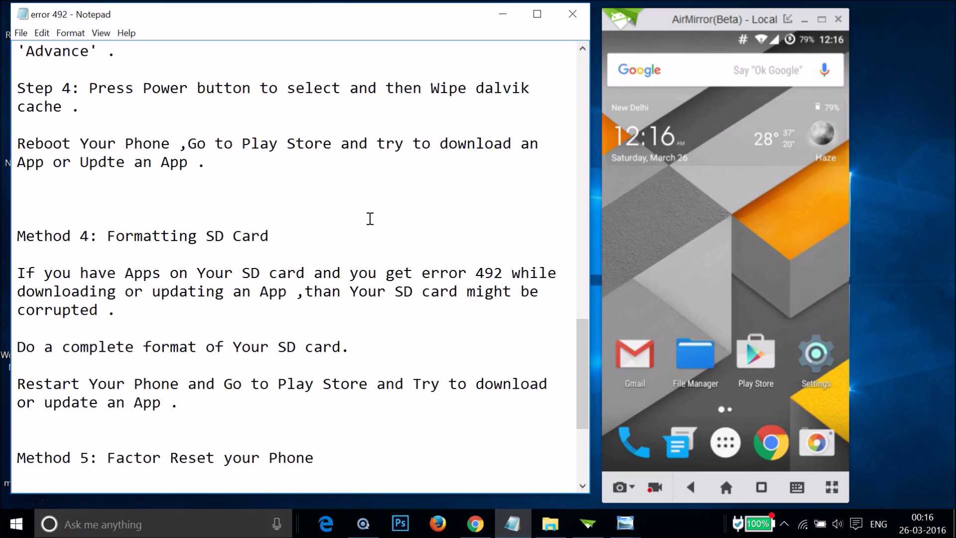
{"action": "scroll", "coordinate": [370, 218], "scroll_direction": "down", "scroll_amount": 1}
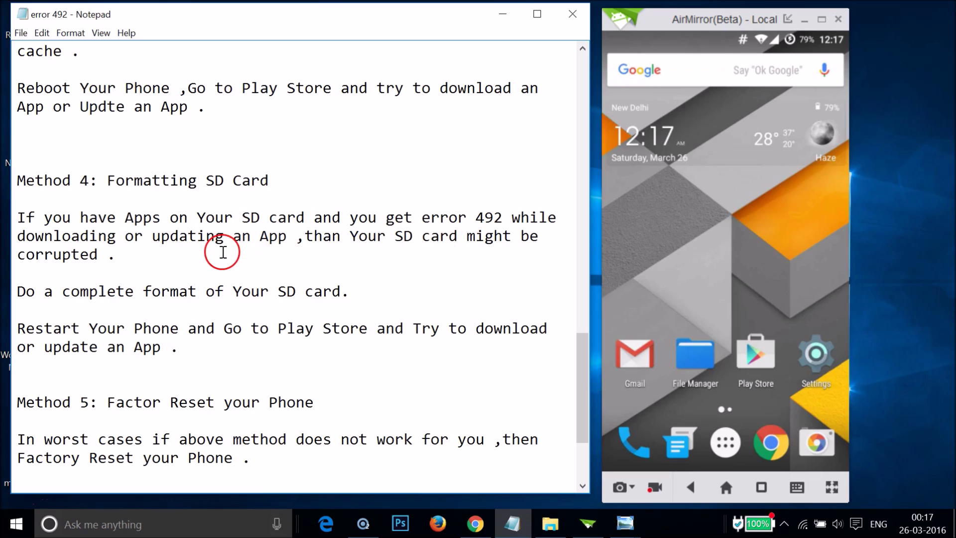
{"action": "scroll", "coordinate": [223, 252], "scroll_direction": "down", "scroll_amount": 2}
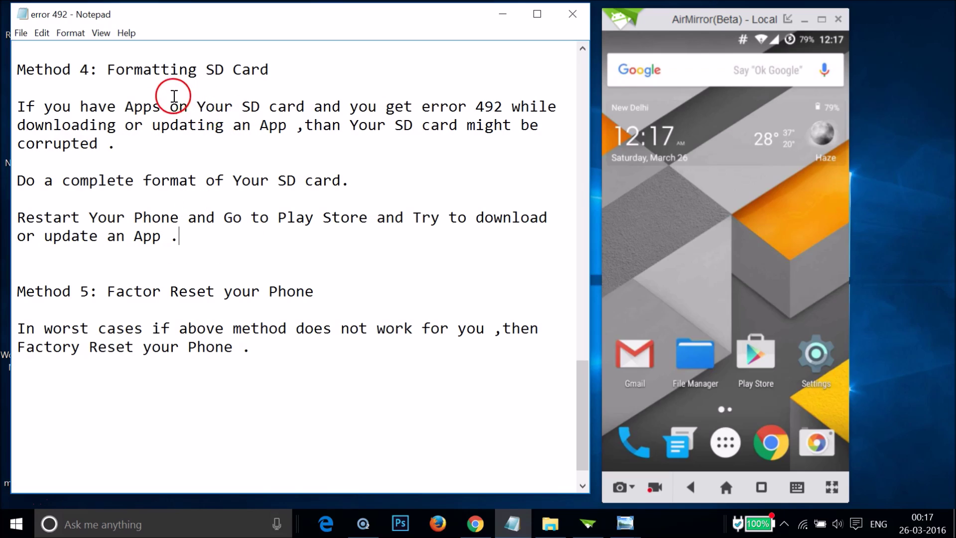
- Open the Storage settings on the mirrored phone
{"action": "left_click", "coordinate": [814, 355]}
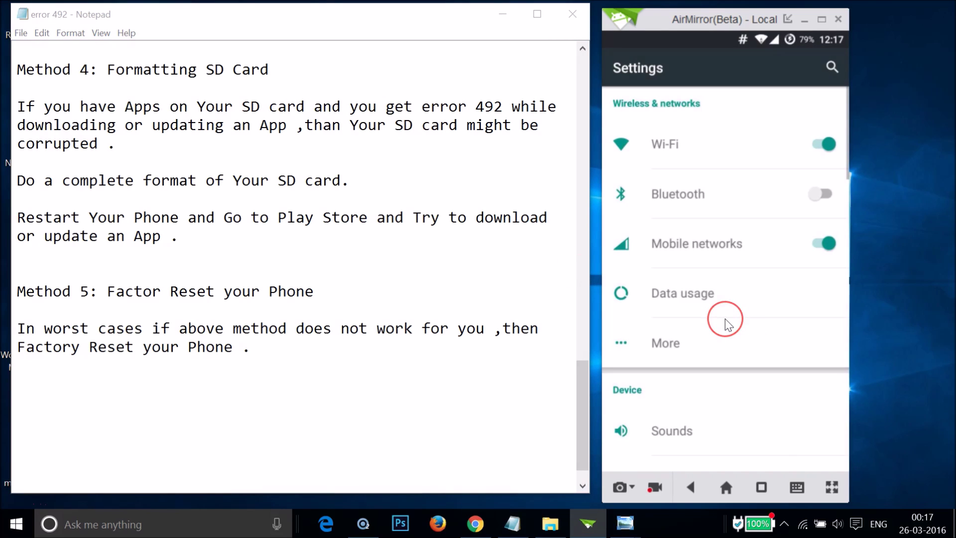
{"action": "scroll", "coordinate": [724, 318], "scroll_direction": "down", "scroll_amount": 5}
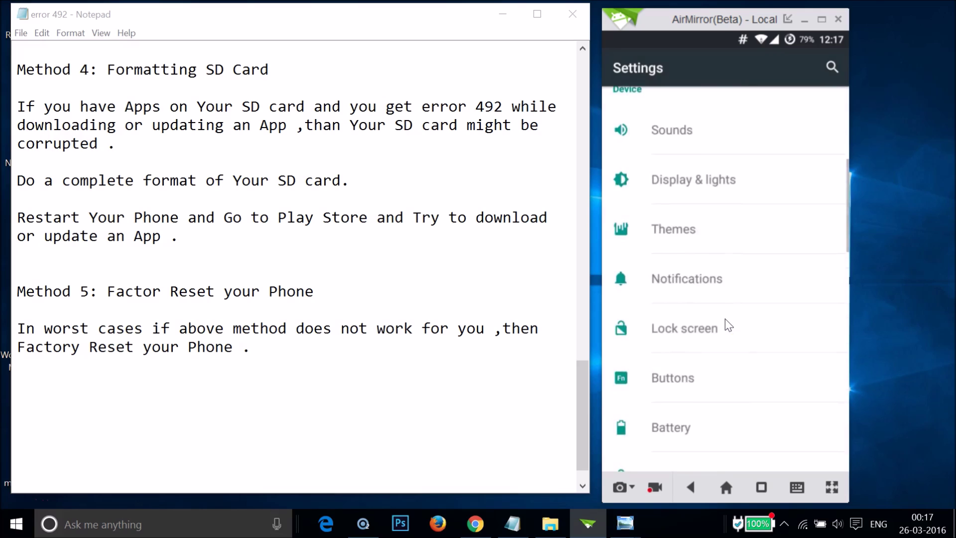
{"action": "scroll", "coordinate": [725, 320], "scroll_direction": "down", "scroll_amount": 5}
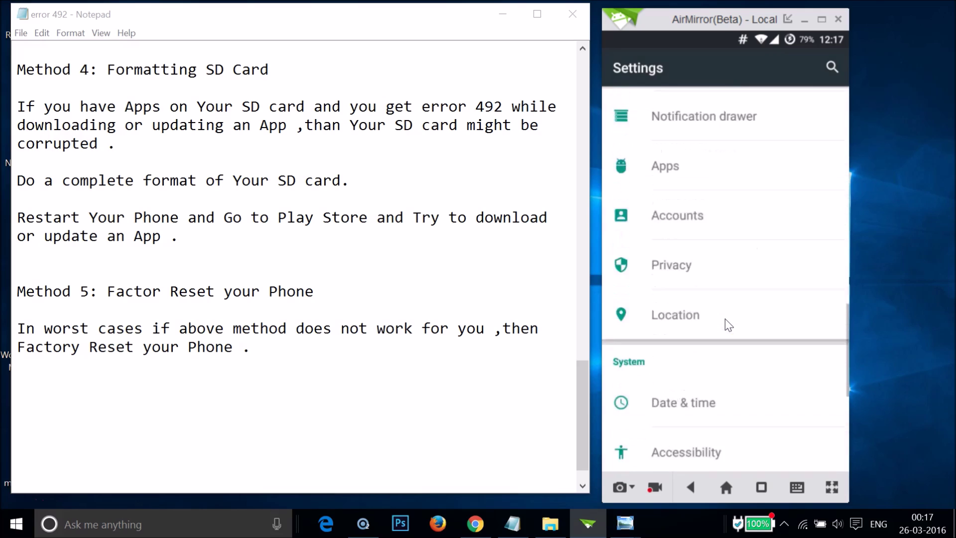
{"action": "scroll", "coordinate": [725, 319], "scroll_direction": "down", "scroll_amount": 5}
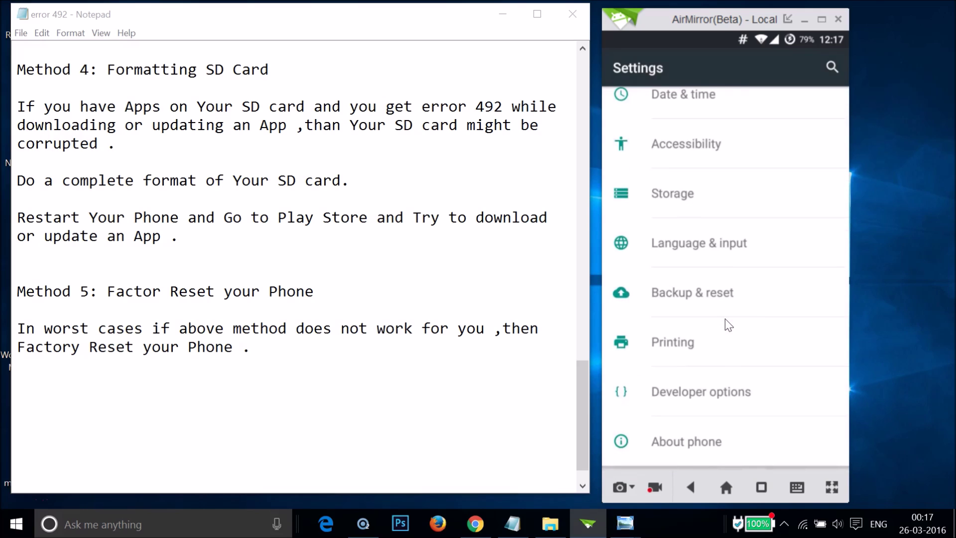
{"action": "left_click", "coordinate": [669, 214]}
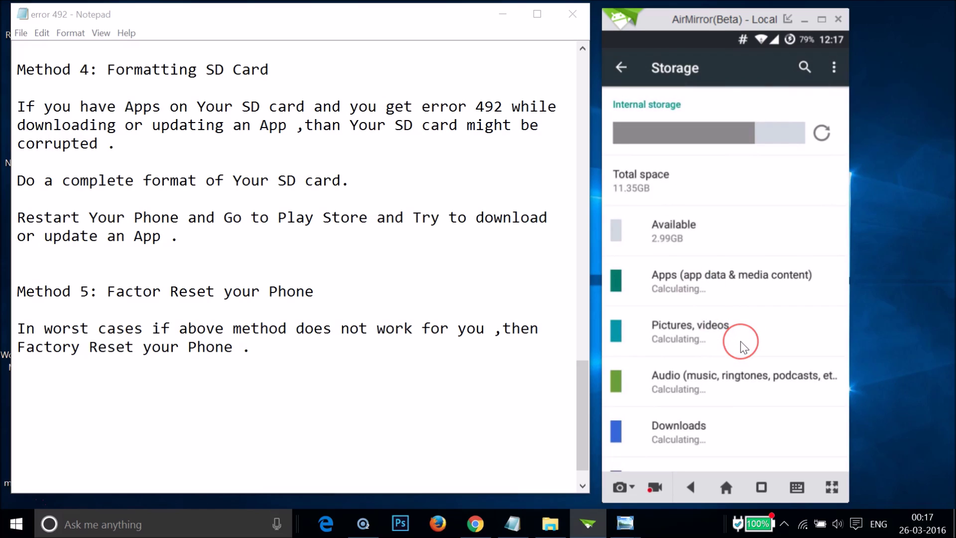
- Erase the phone's SD card completely, confirming the deletion of everything stored on it
{"action": "scroll", "coordinate": [739, 342], "scroll_direction": "down", "scroll_amount": 5}
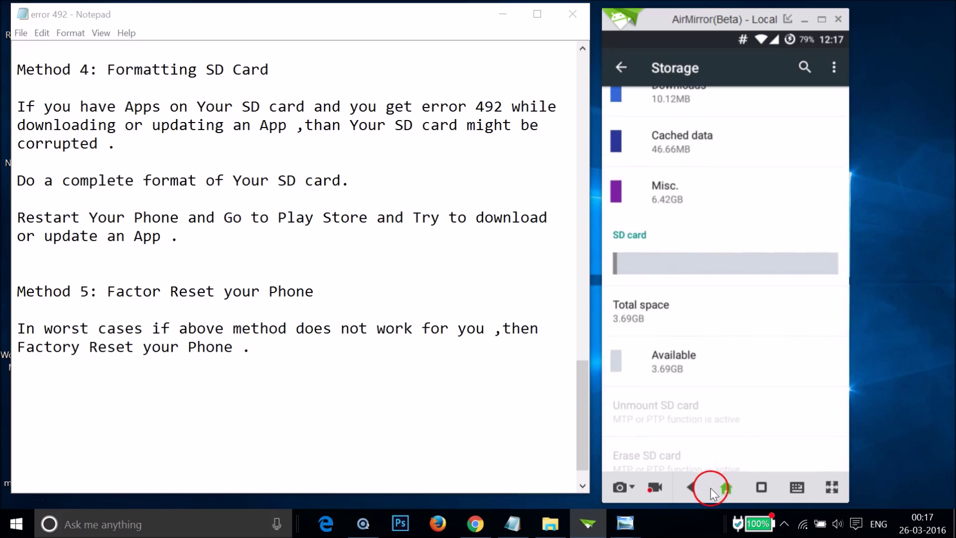
{"action": "scroll", "coordinate": [721, 333], "scroll_direction": "down", "scroll_amount": 3}
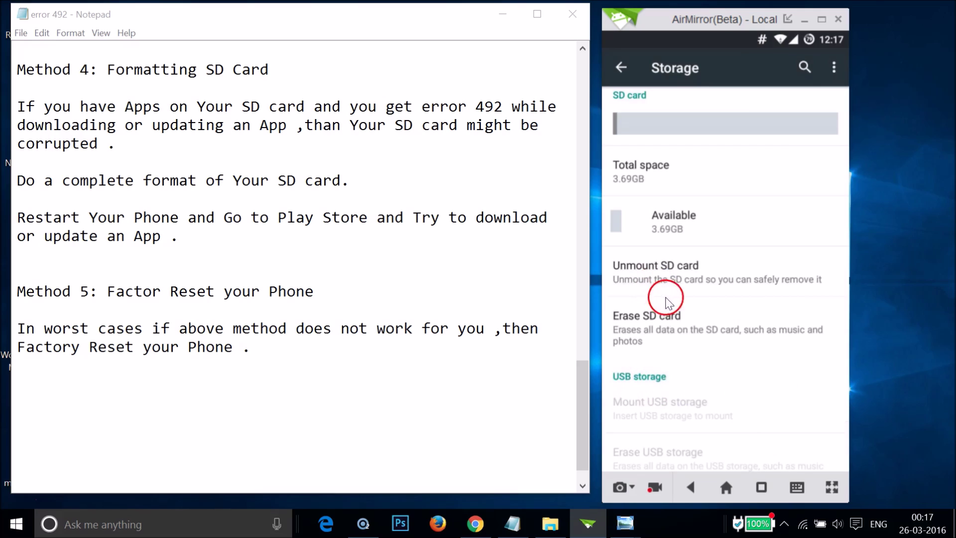
{"action": "left_click", "coordinate": [682, 327]}
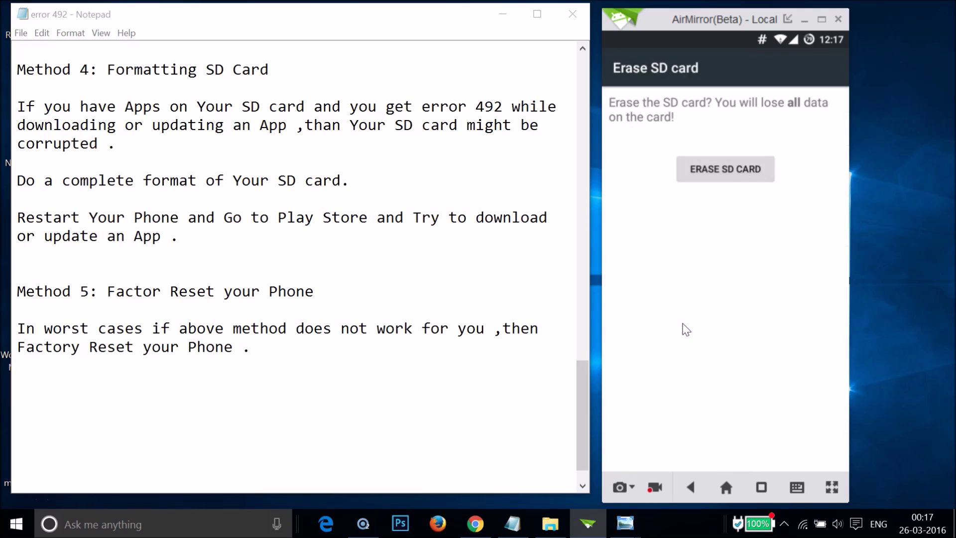
{"action": "left_click", "coordinate": [707, 166]}
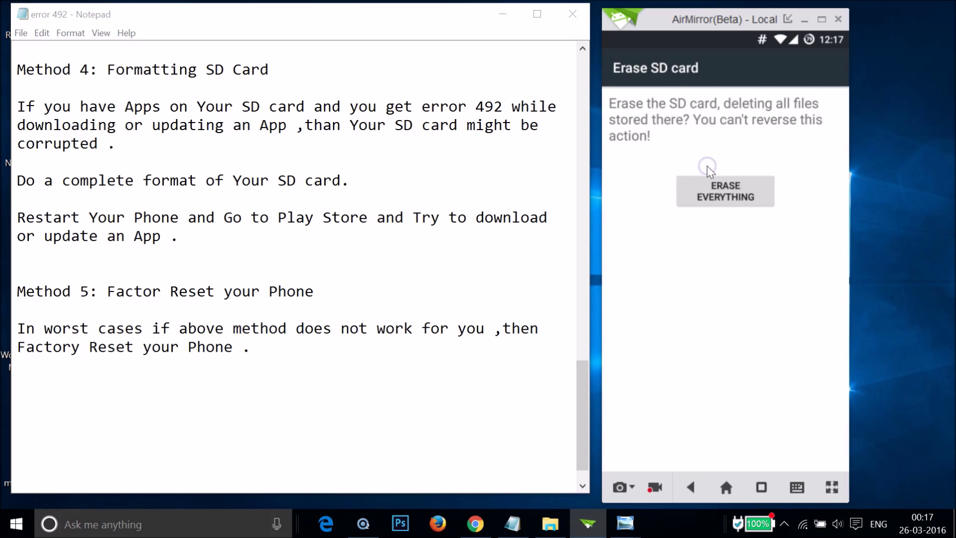
{"action": "left_click", "coordinate": [722, 192]}
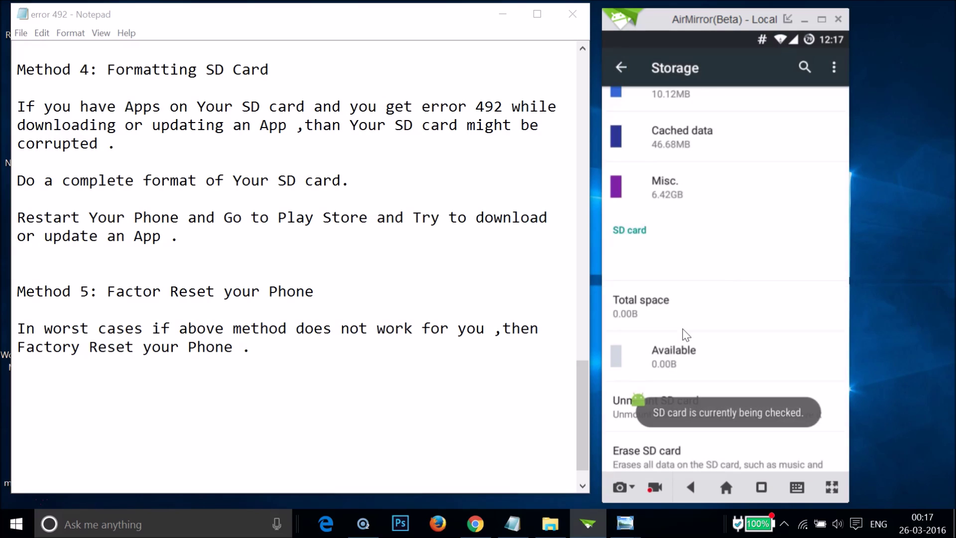
- Recheck the SD card's space and options in the phone's Storage settings
{"action": "left_click", "coordinate": [726, 418]}
{"action": "left_click", "coordinate": [687, 427]}
{"action": "left_click", "coordinate": [729, 428]}
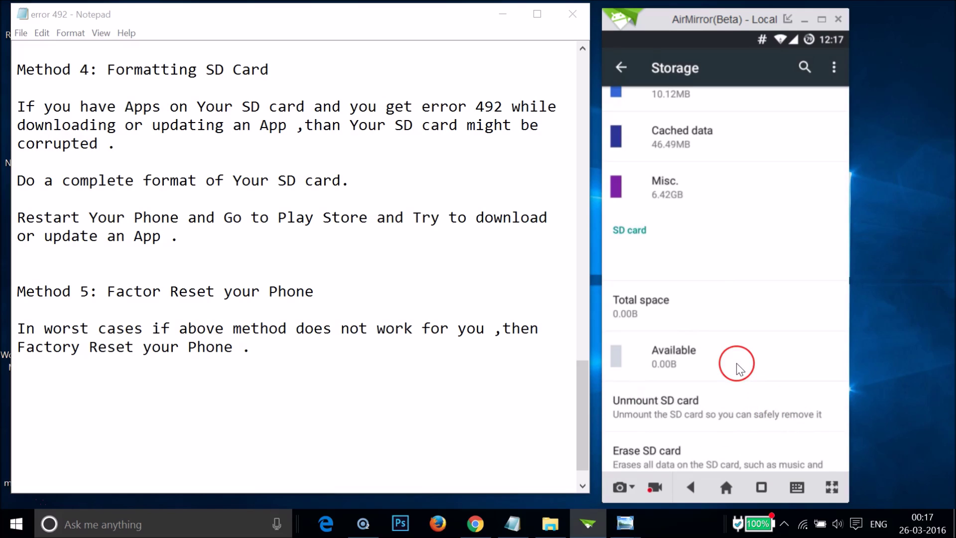
{"action": "scroll", "coordinate": [737, 363], "scroll_direction": "down", "scroll_amount": 3}
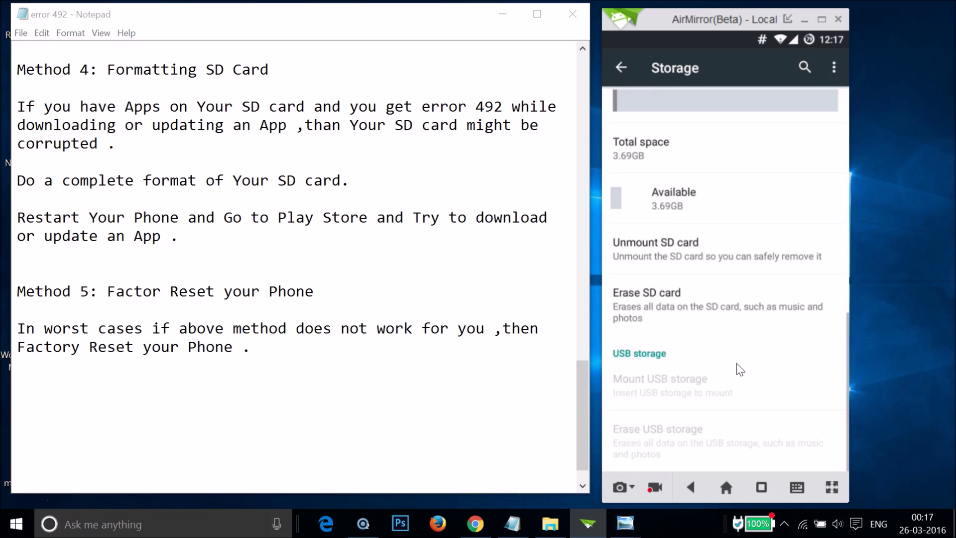
- Correct "Factor" to "Factory" in the Method 5 heading of the notes
{"action": "left_click", "coordinate": [169, 272]}
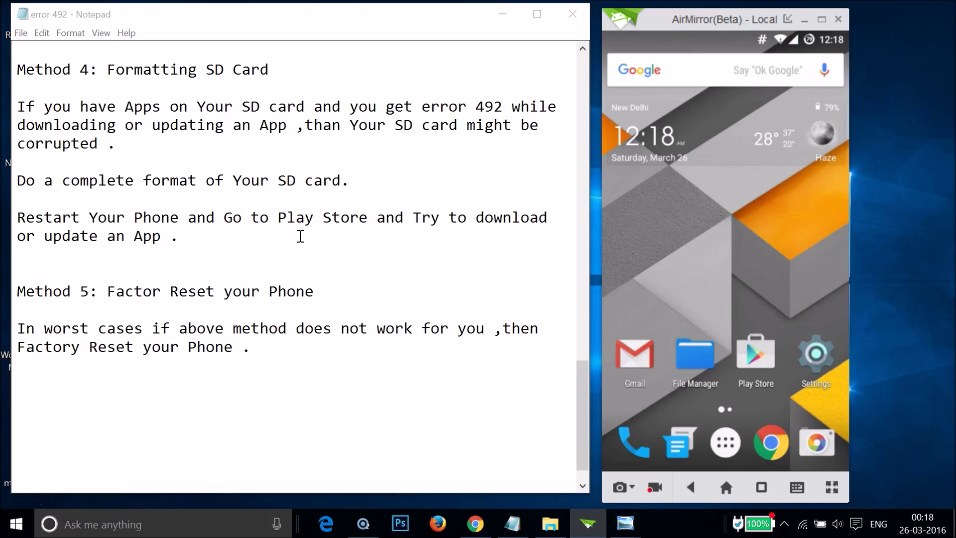
{"action": "left_click", "coordinate": [192, 236]}
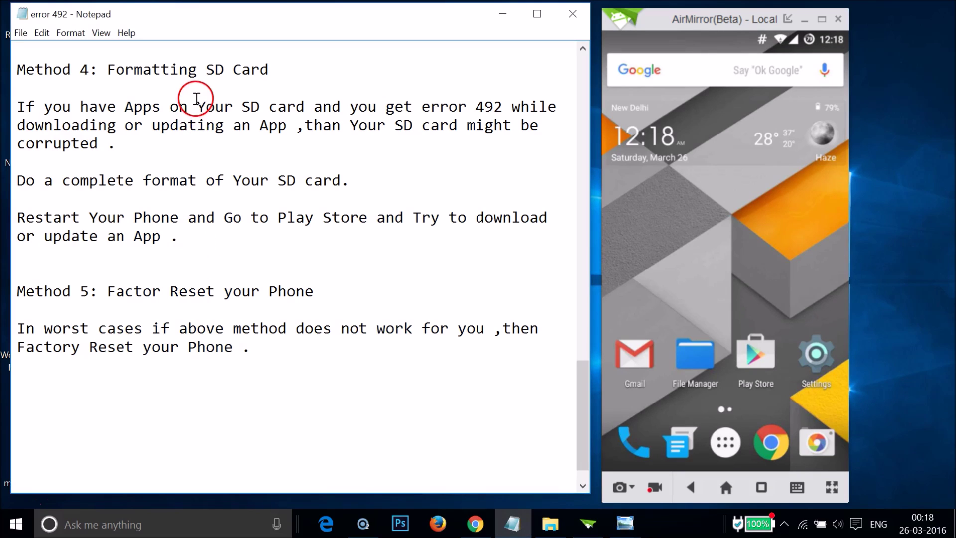
{"action": "left_click", "coordinate": [224, 182]}
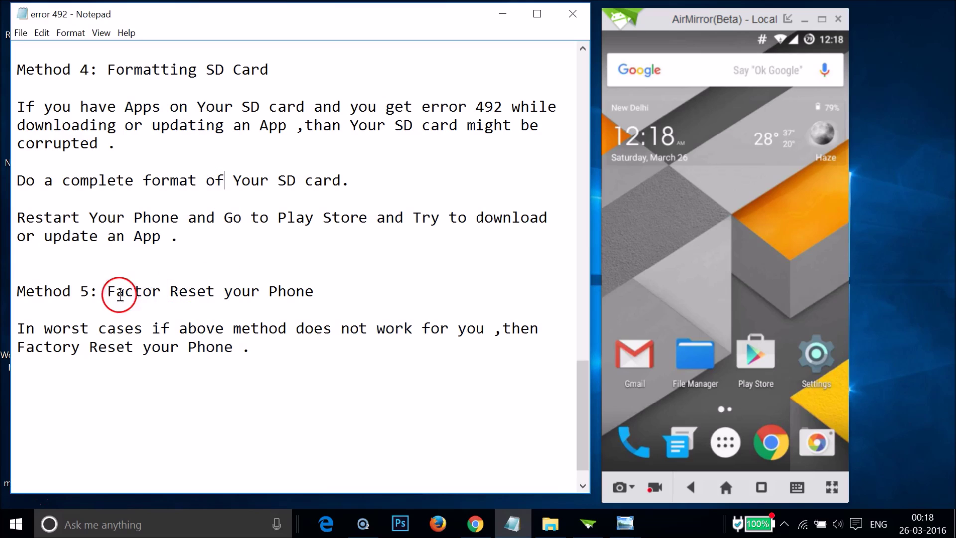
{"action": "left_click", "coordinate": [161, 291]}
{"action": "type", "text": "y"}
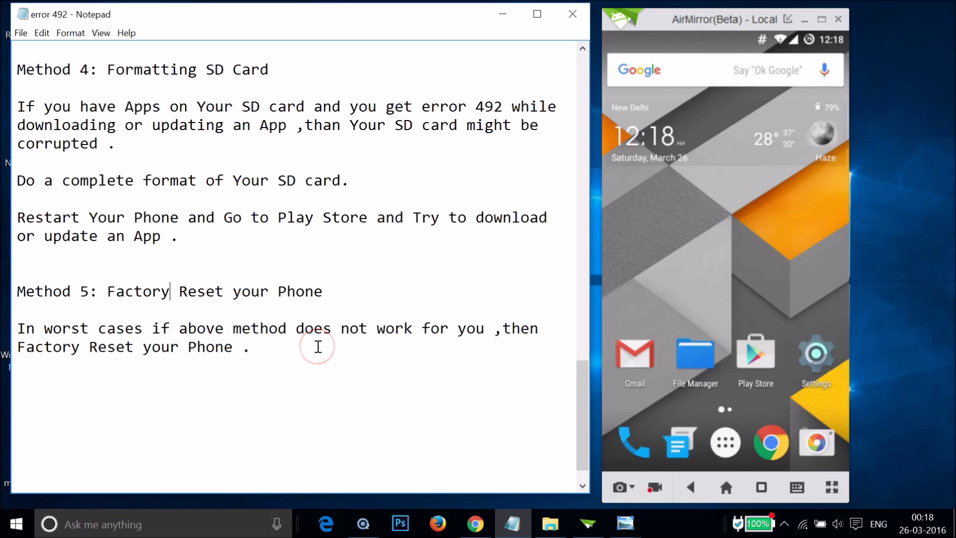
- Open the Factory data reset page in the mirrored phone's Backup & reset settings
{"action": "left_click", "coordinate": [816, 351]}
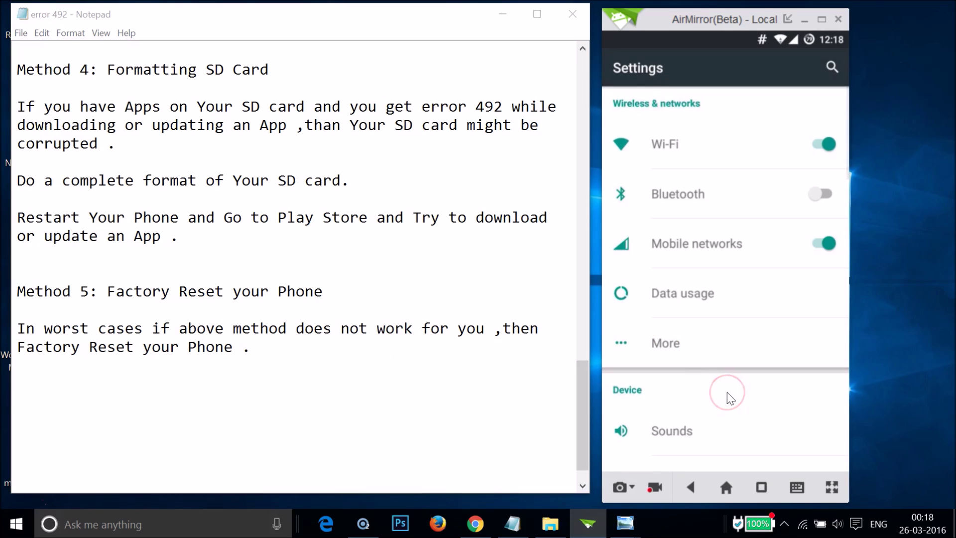
{"action": "scroll", "coordinate": [730, 398], "scroll_direction": "down", "scroll_amount": 10}
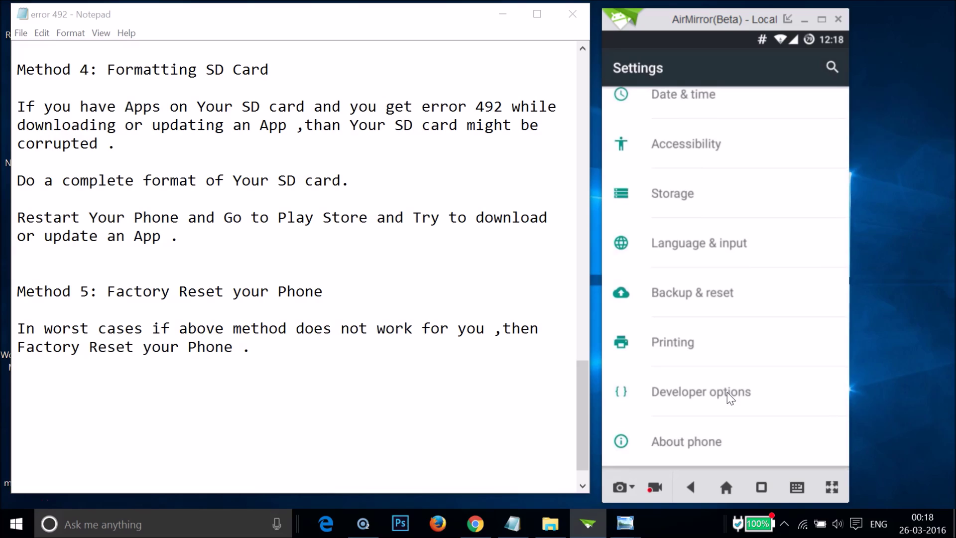
{"action": "left_click", "coordinate": [696, 305]}
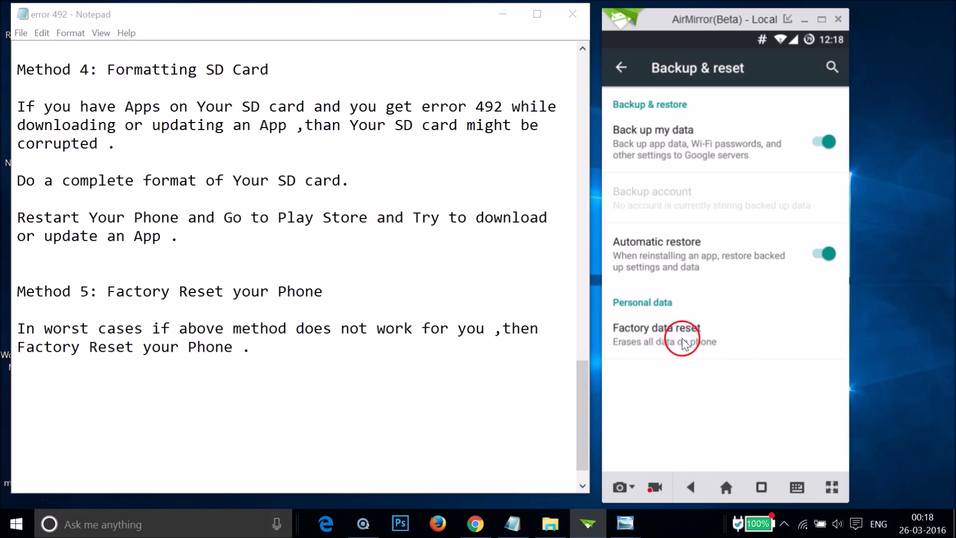
{"action": "left_click", "coordinate": [656, 330]}
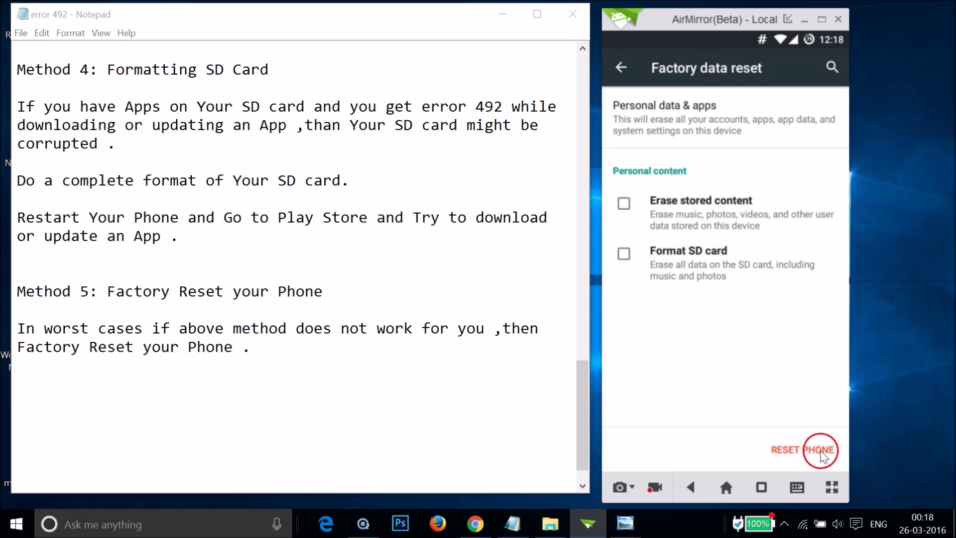
- Return to the beginning of the notes and review Method 1 about clearing the cache and data
{"action": "left_click", "coordinate": [381, 267]}
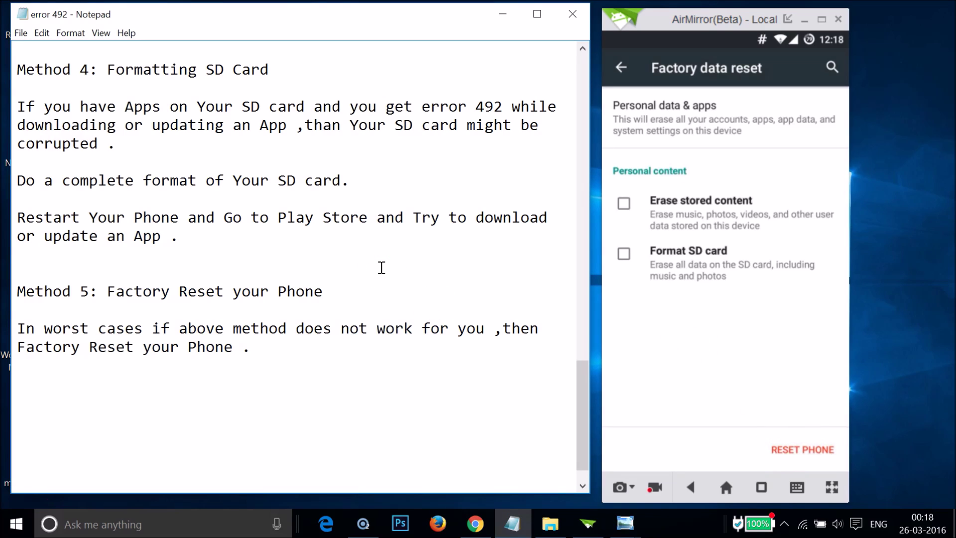
{"action": "scroll", "coordinate": [381, 267], "scroll_direction": "up", "scroll_amount": 20}
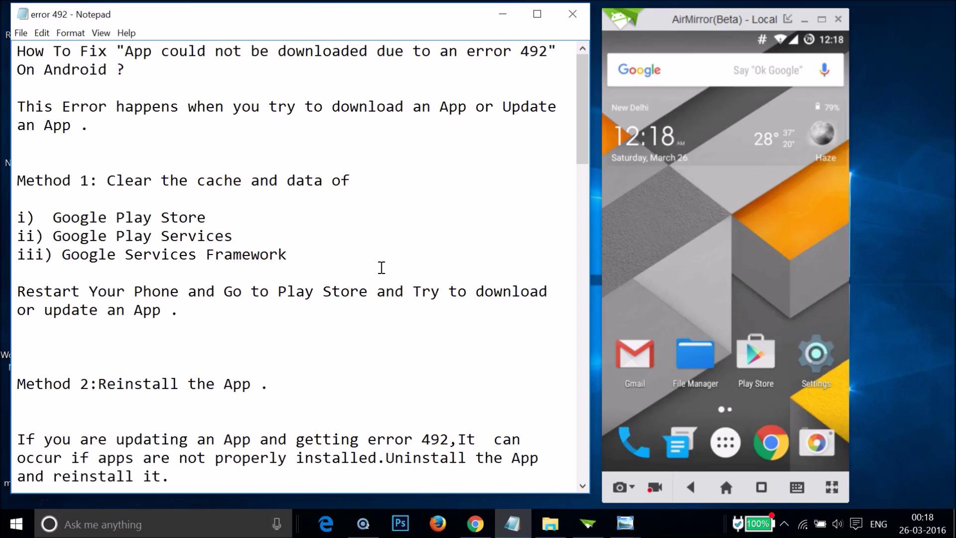
{"action": "left_click", "coordinate": [227, 187]}
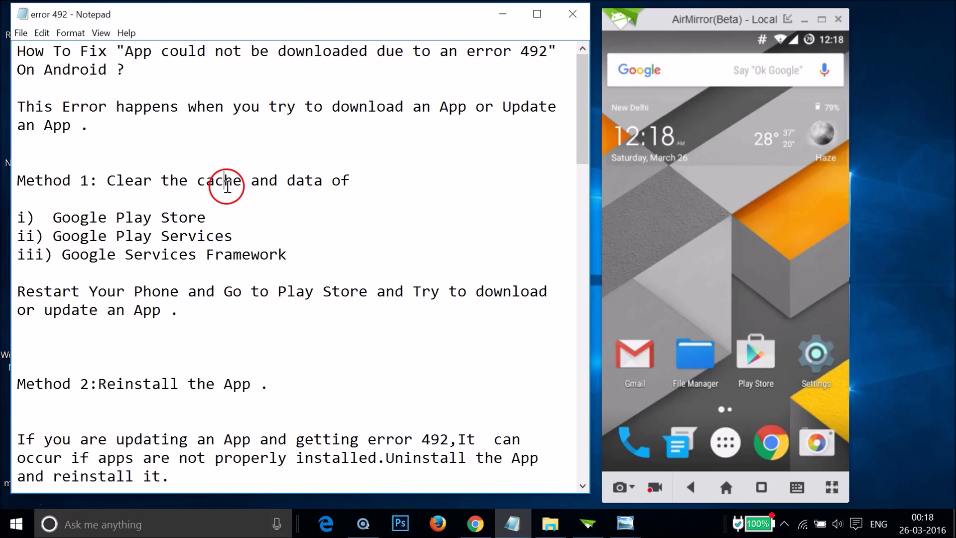